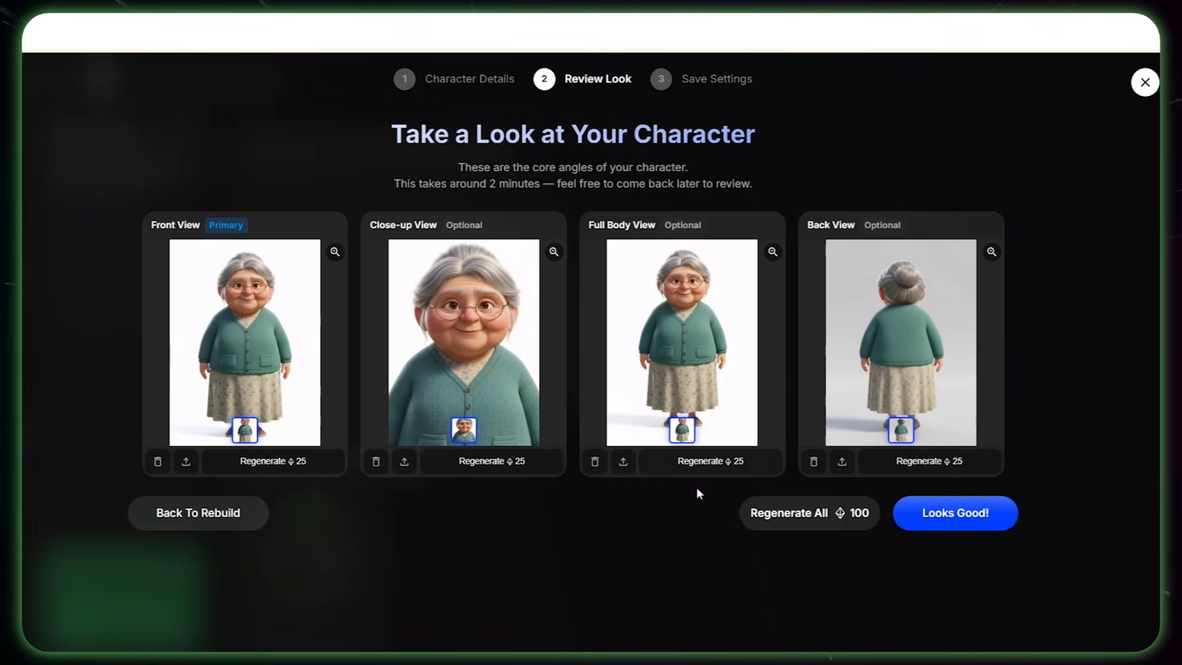
# Step: Approve the grandmother's generated views, name the character Grandma and save it
pyautogui.click(965, 520)
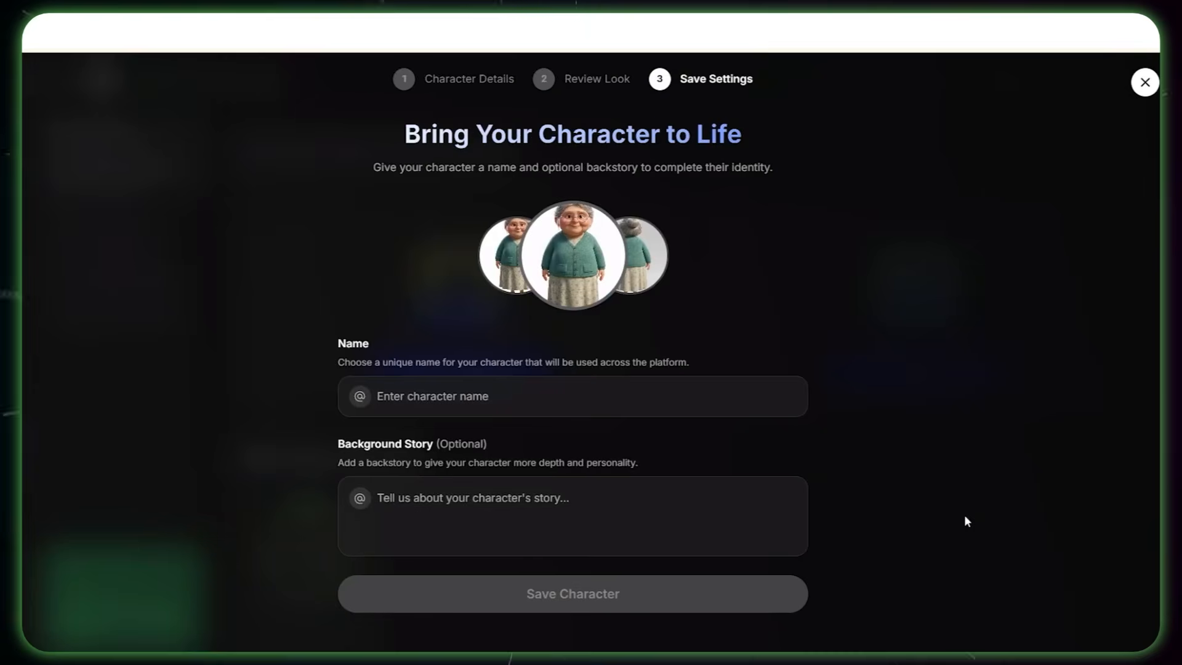
pyautogui.click(398, 394)
pyautogui.write('Grandma')
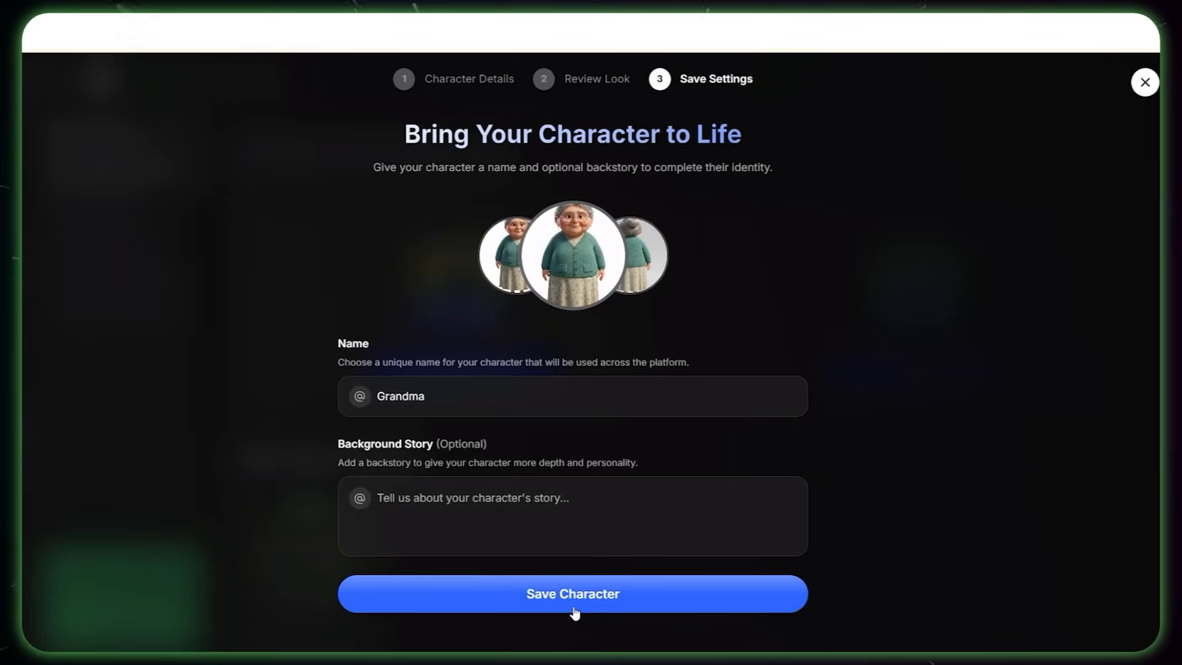
pyautogui.click(573, 609)
pyautogui.click(570, 472)
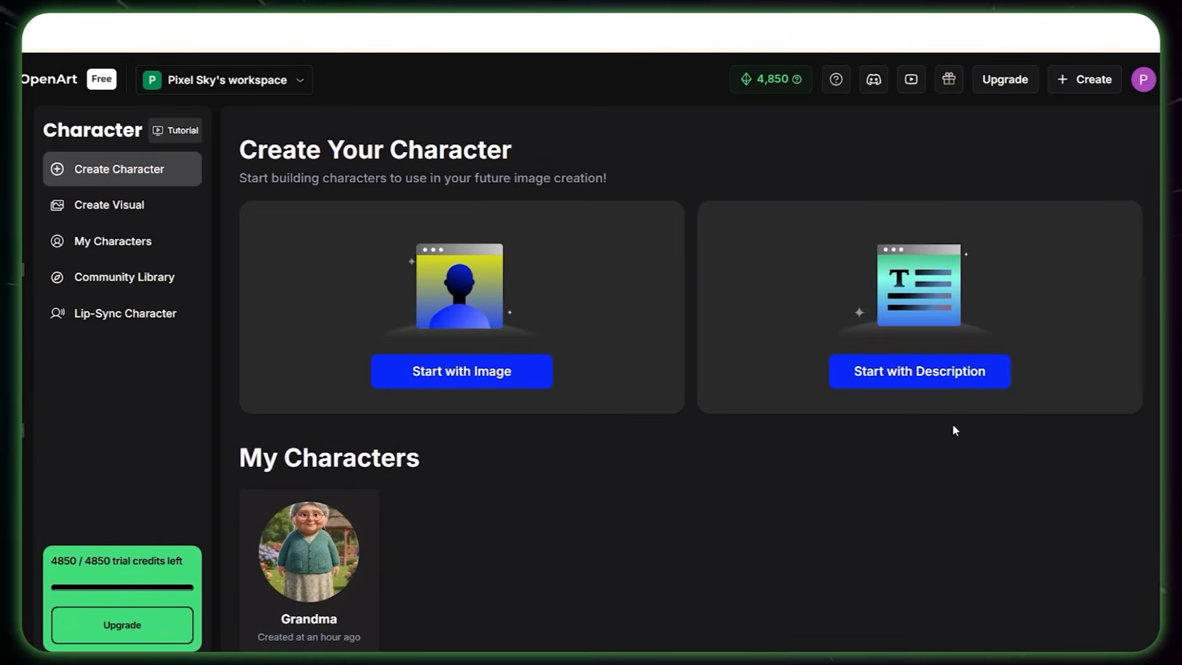
# Step: Start a new character from a description and paste the text for a brave little girl, the young version of the grandmother
pyautogui.click(919, 360)
pyautogui.click(338, 362)
pyautogui.write('A brave little girl character (young version of the grandmother), full body, standing pose, clean white background, around 9 years old, short dark hair tied in a simple ponytail, big expressive eyes, wearing a simple explorer outfit (short-sleeve shirt, shorts, small backpack straps visible but no backpack in hand), sneakers, hands relaxed at her sides, curious and determined expression, cute simple proportions, Pixar / DreamWorks 3D animation style, sharp vibrant colors, clean smooth textures, high quality character design, natural look, no props, no map, no golden emblem')
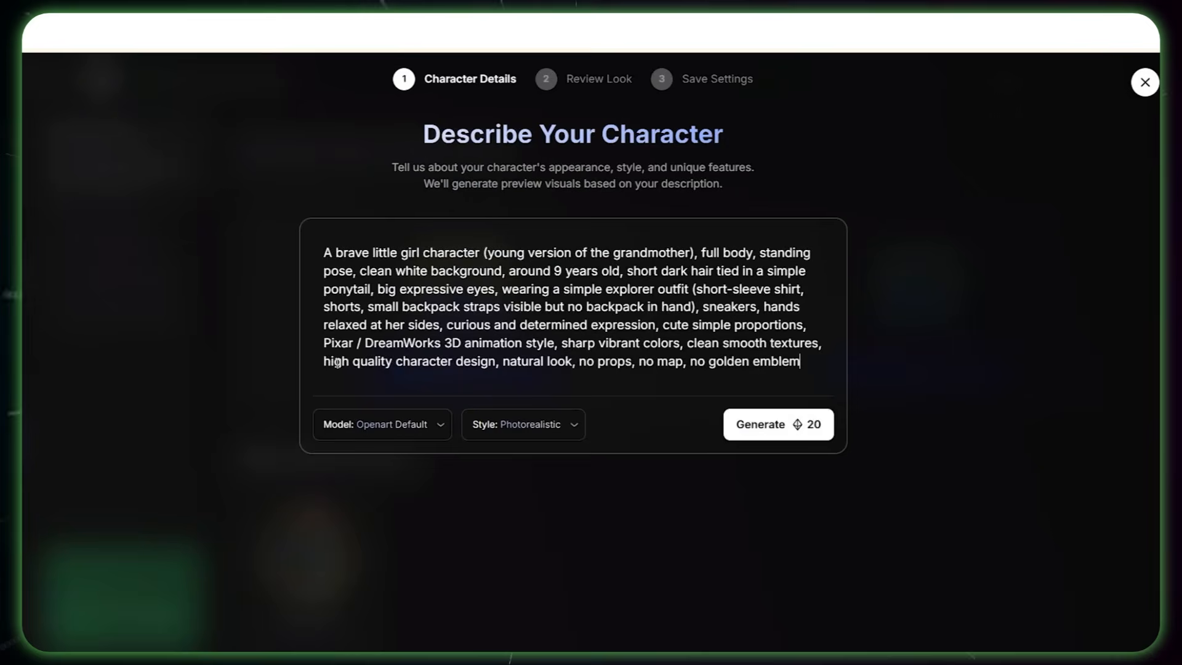
# Step: Set the model to Nano Banana and the style to Pixar, then generate the girl's previews
pyautogui.click(378, 434)
pyautogui.click(388, 546)
pyautogui.click(514, 431)
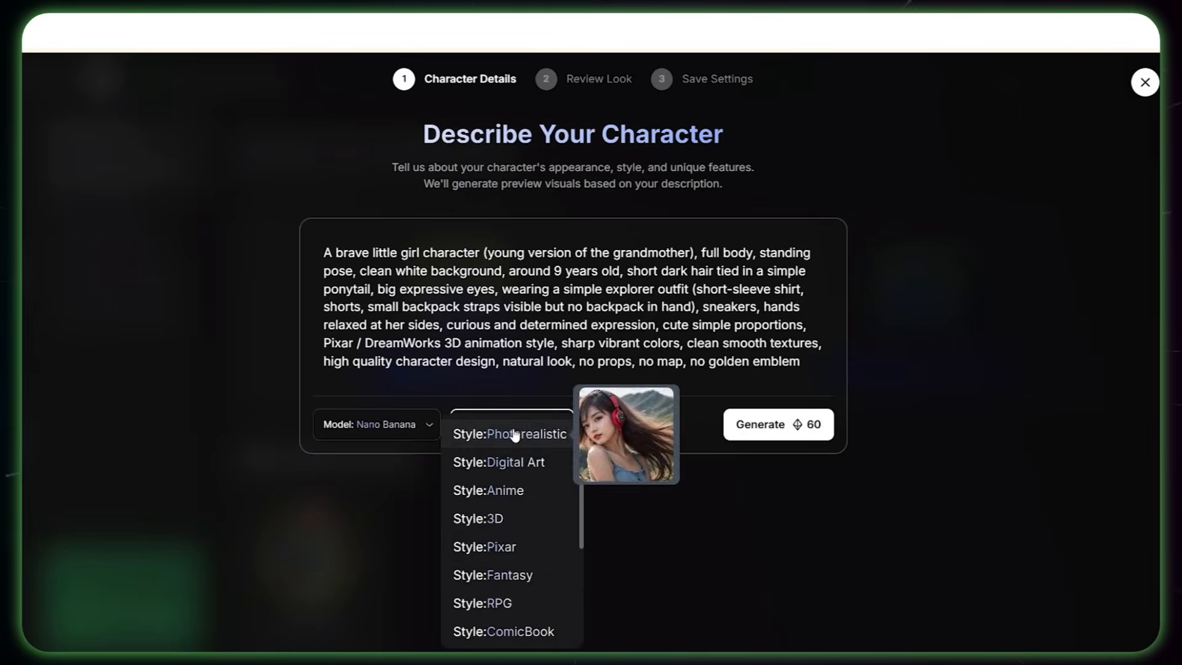
pyautogui.click(501, 546)
pyautogui.click(777, 434)
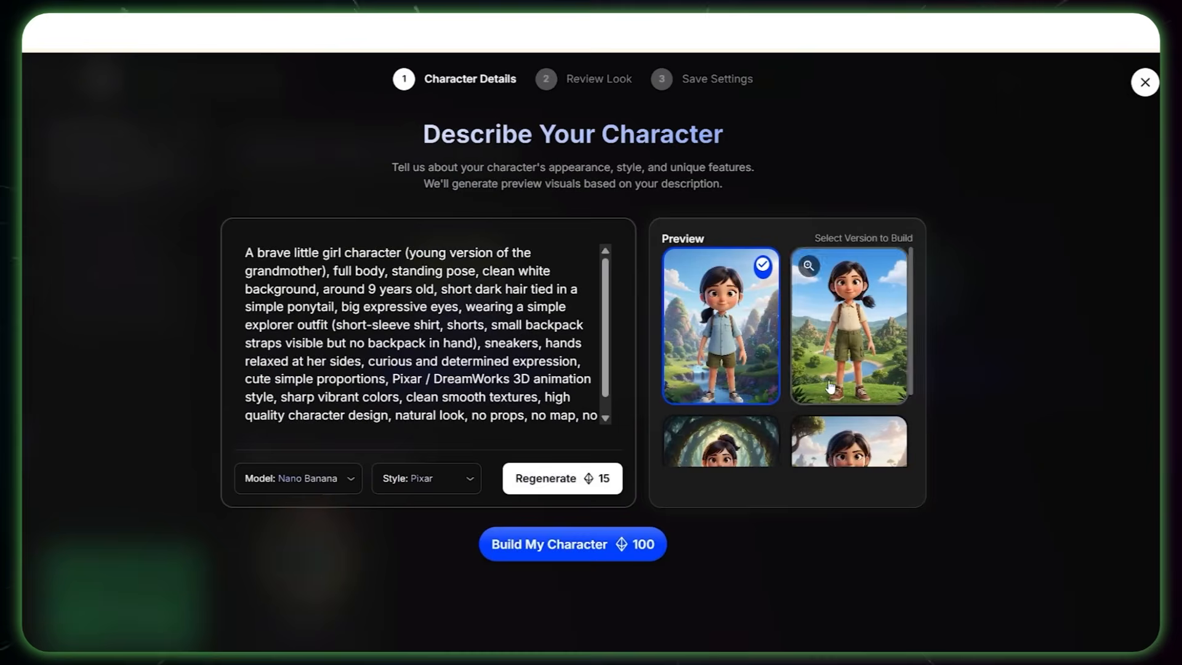
# Step: Choose the preview of the girl in the cream shirt and build the character from it
pyautogui.scroll(-3, 829, 386)
pyautogui.click(829, 386)
pyautogui.click(600, 543)
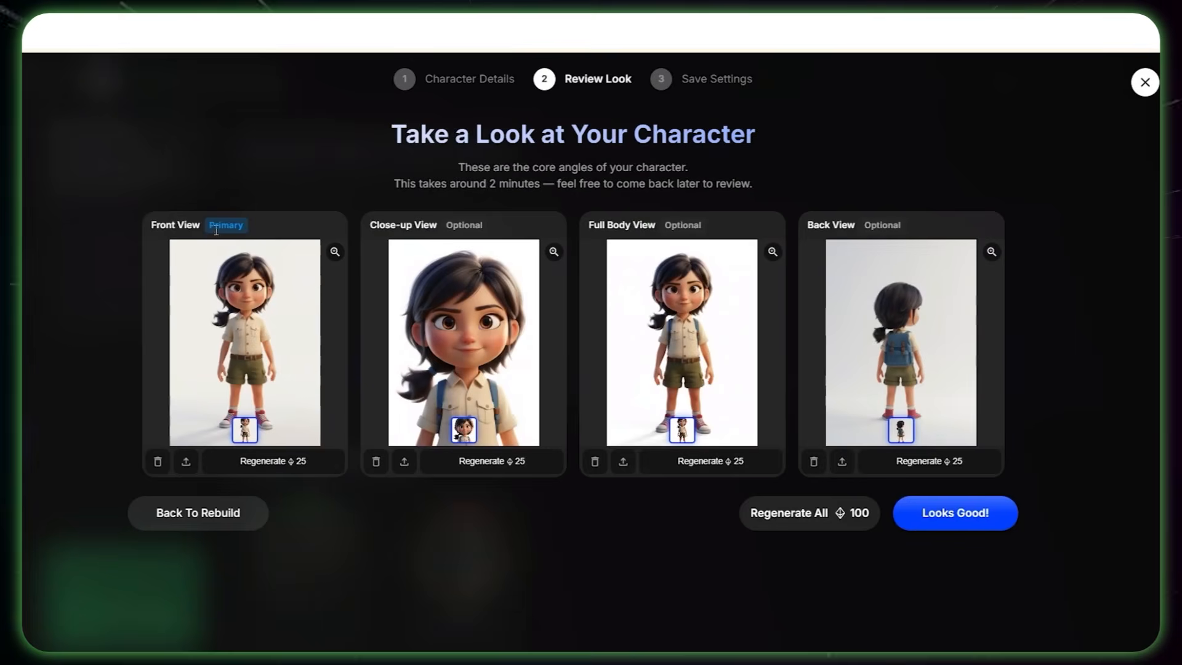
# Step: Approve the girl's views, save the character as Young Grandma and check it among the saved characters
pyautogui.click(953, 513)
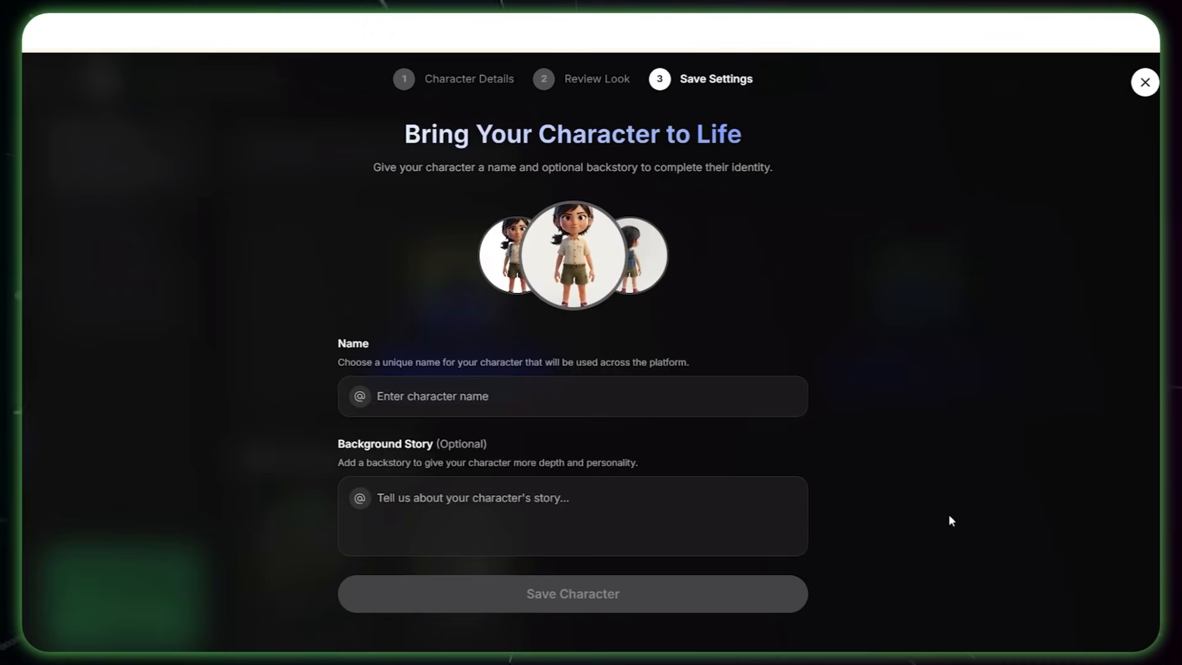
pyautogui.click(405, 401)
pyautogui.write('Young Grandma')
pyautogui.click(578, 599)
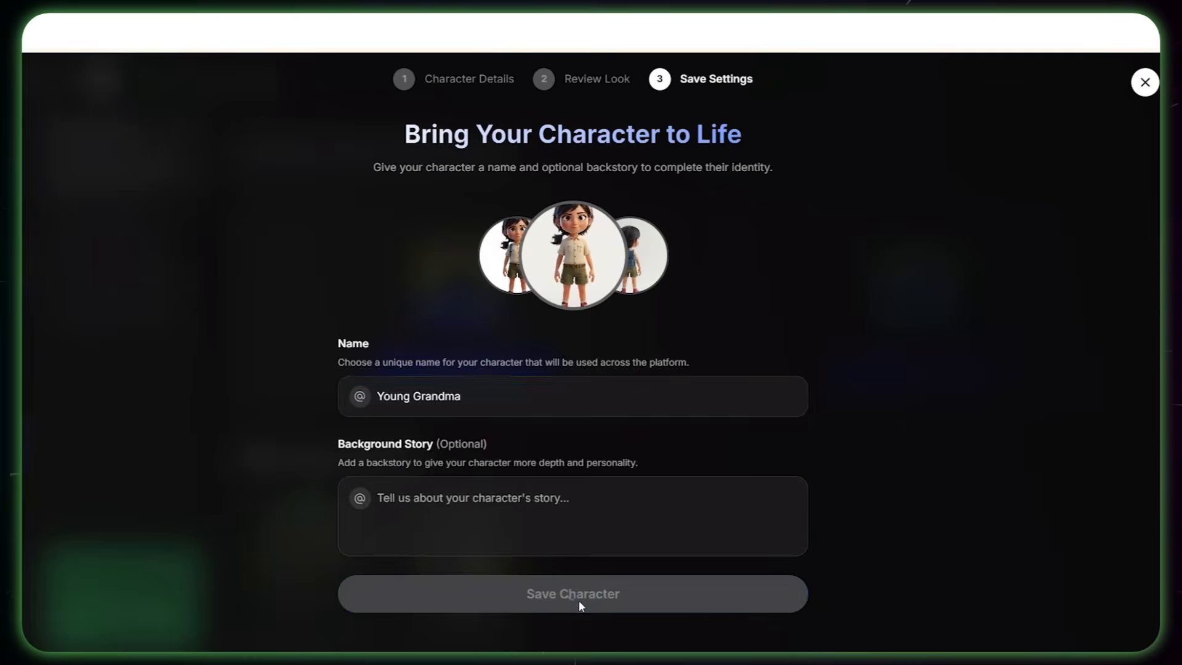
pyautogui.click(583, 476)
pyautogui.scroll(-3, 598, 544)
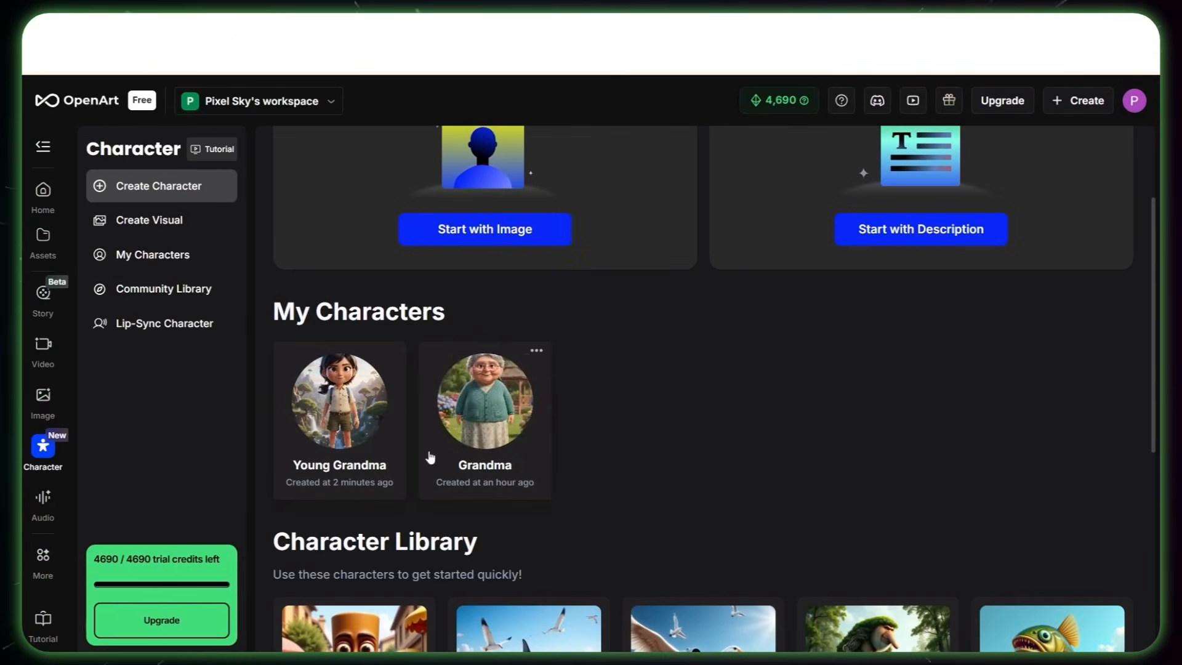
pyautogui.moveTo(347, 415)
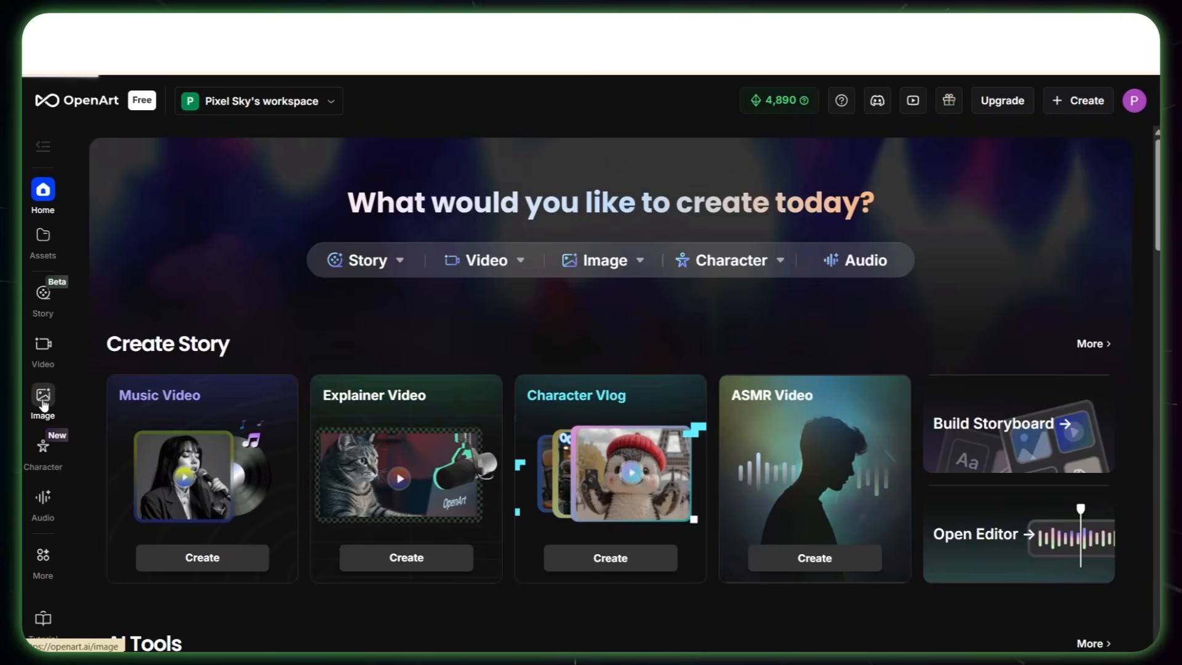
# Step: Open image creation and select the saved Grandma character in place of the Seedream 4.5 model
pyautogui.click(43, 399)
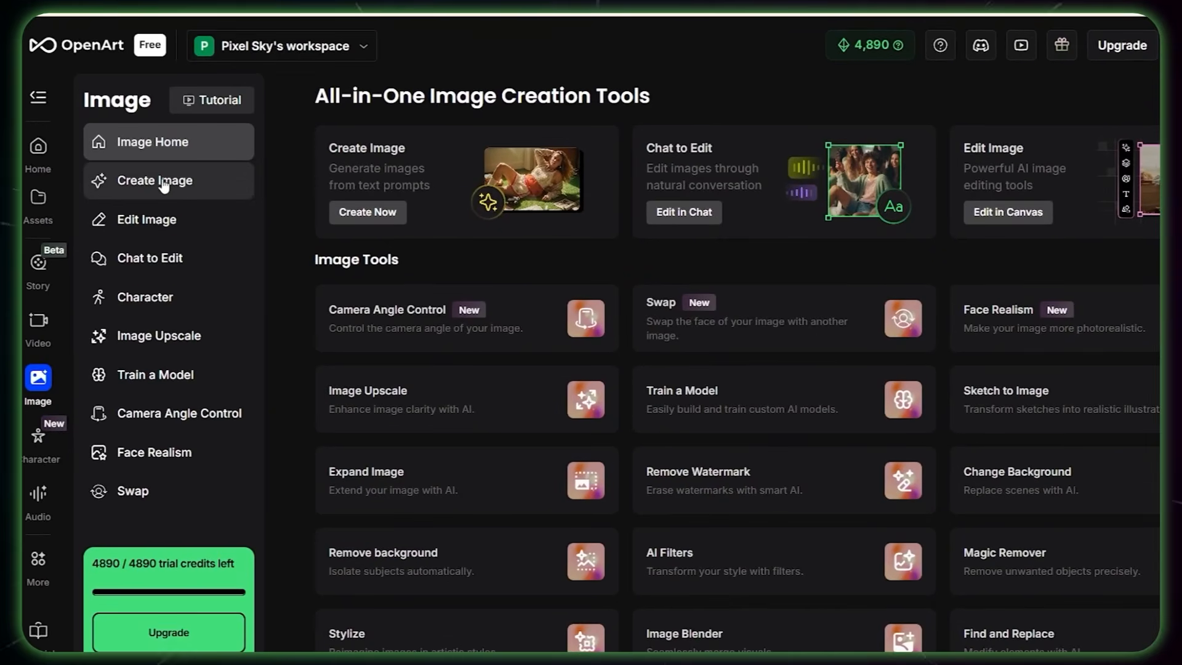
pyautogui.click(183, 185)
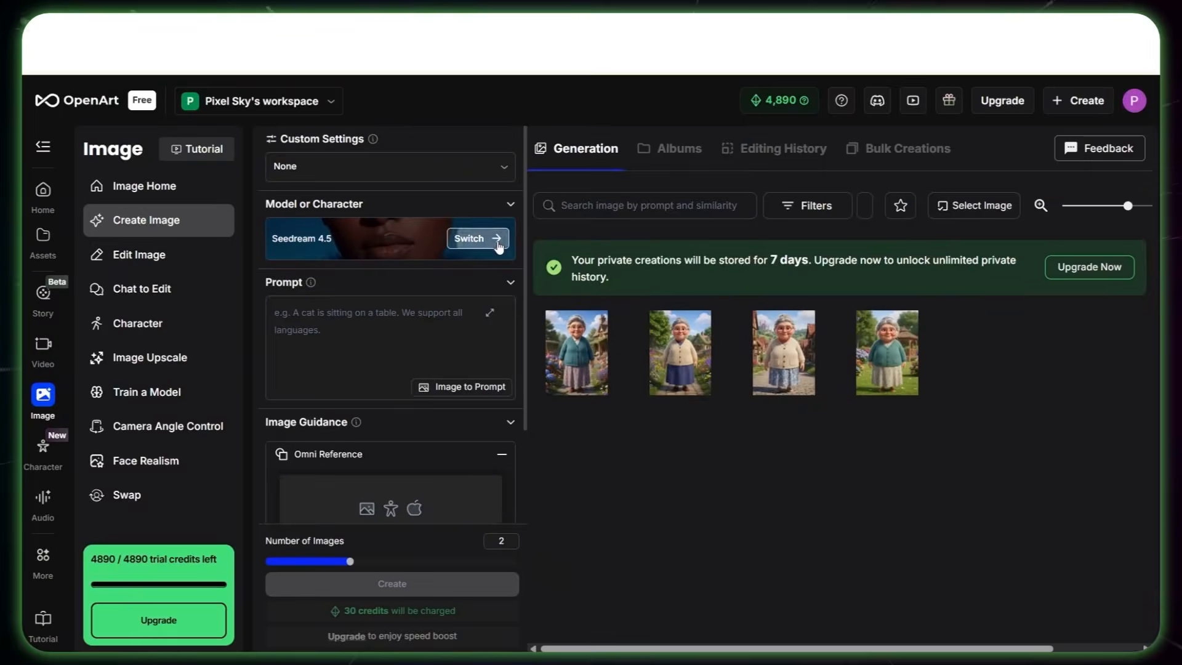
pyautogui.click(474, 239)
pyautogui.click(527, 158)
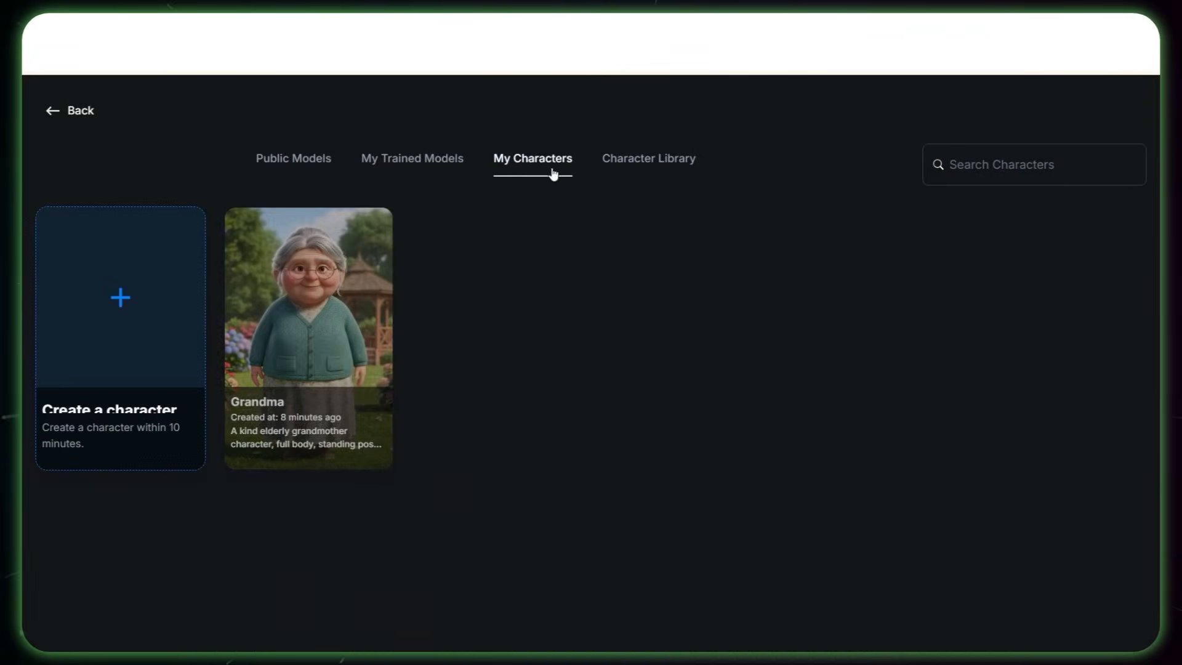
pyautogui.click(296, 350)
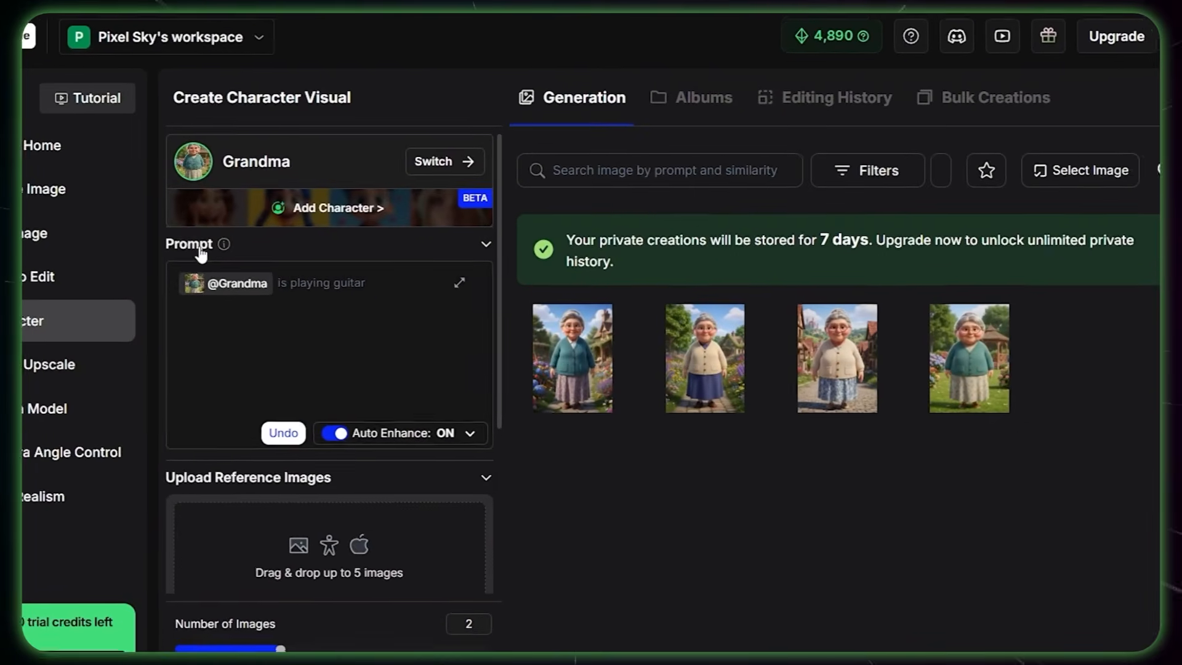
pyautogui.click(206, 301)
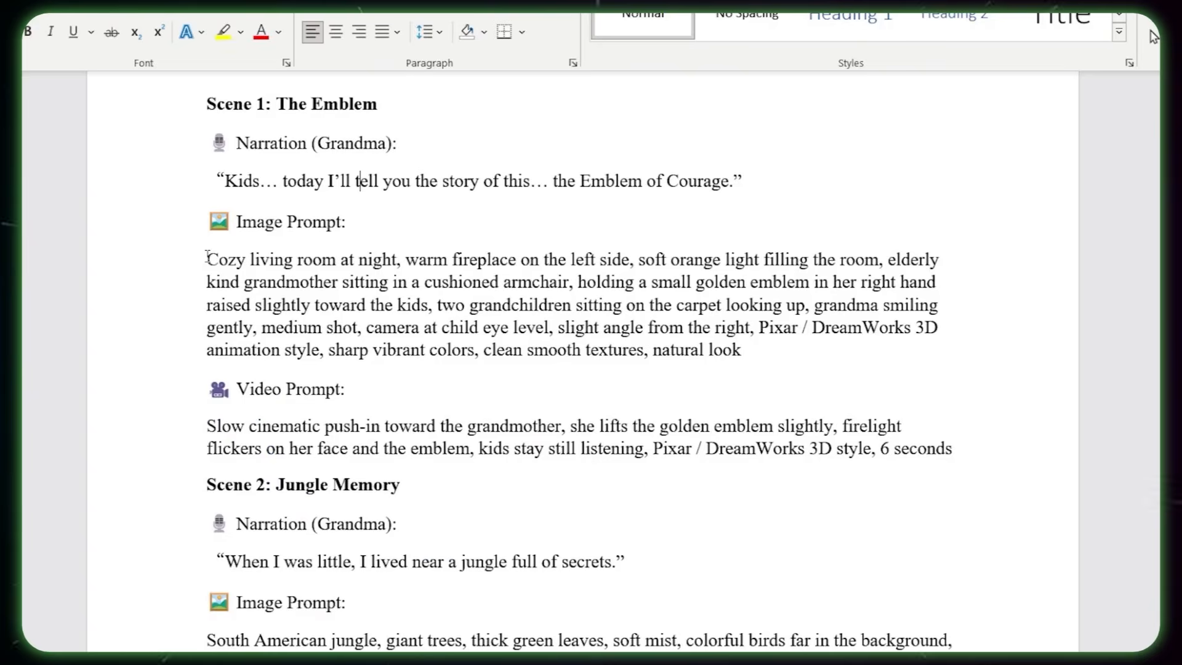
pyautogui.moveTo(211, 259); pyautogui.dragTo(744, 422)
pyautogui.write('Cozy living room at night, warm fireplace on the left side, soft orange light filling the room, elderly kind grandmother sitting in a cushioned armchair, holding a small golden emblem in her right hand raised slightly toward the kids, two grandchildren sitting on the carpet looking up, grandma smiling gently, medium shot, camera at child eye level, slight angle from the right, Pixar / DreamWorks 3D animation style, sharp vibrant colors, clean smooth textures, natural look')
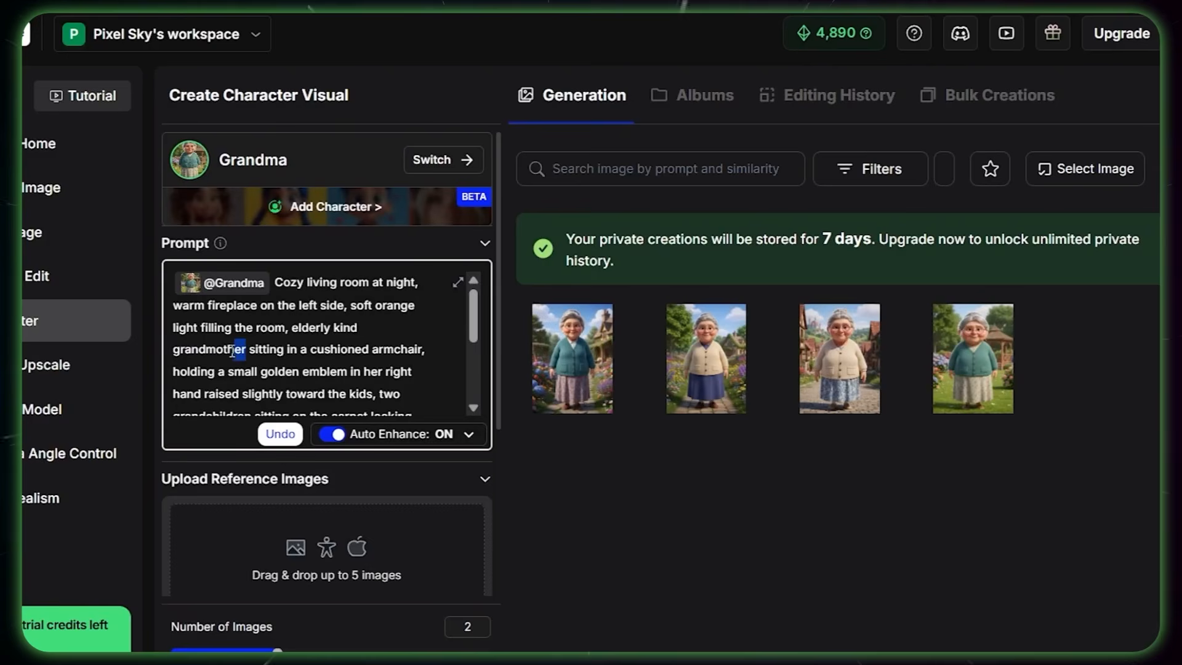
pyautogui.moveTo(233, 351); pyautogui.dragTo(304, 328)
pyautogui.press('BackSpace')
pyautogui.write('@')
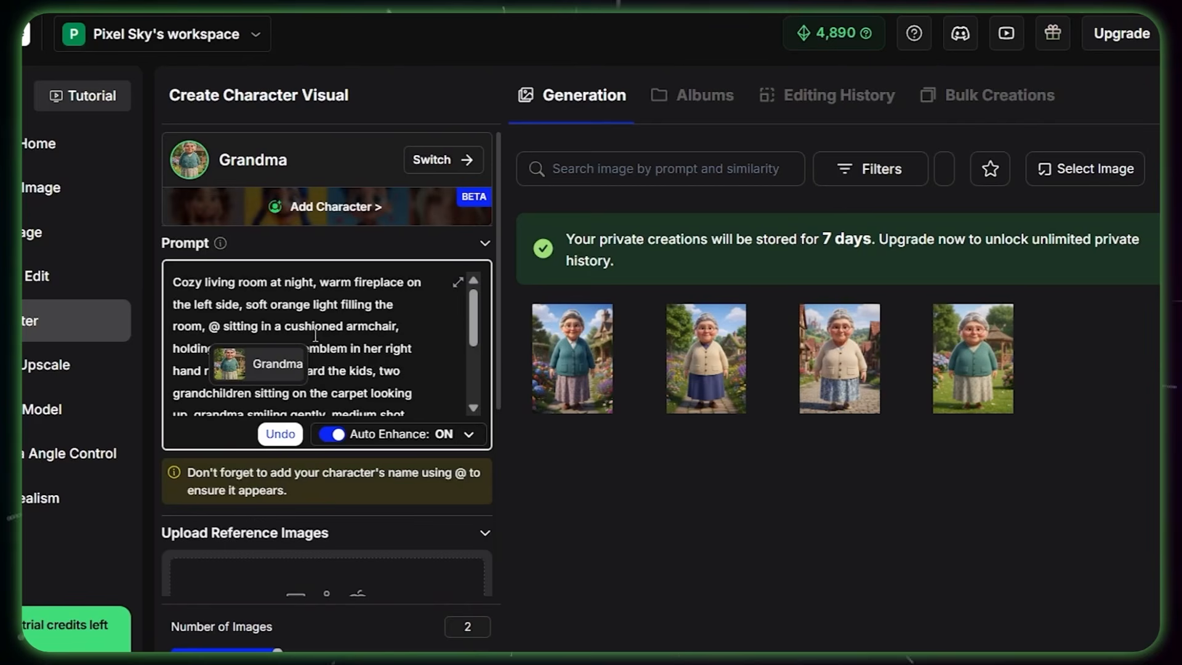
pyautogui.click(258, 369)
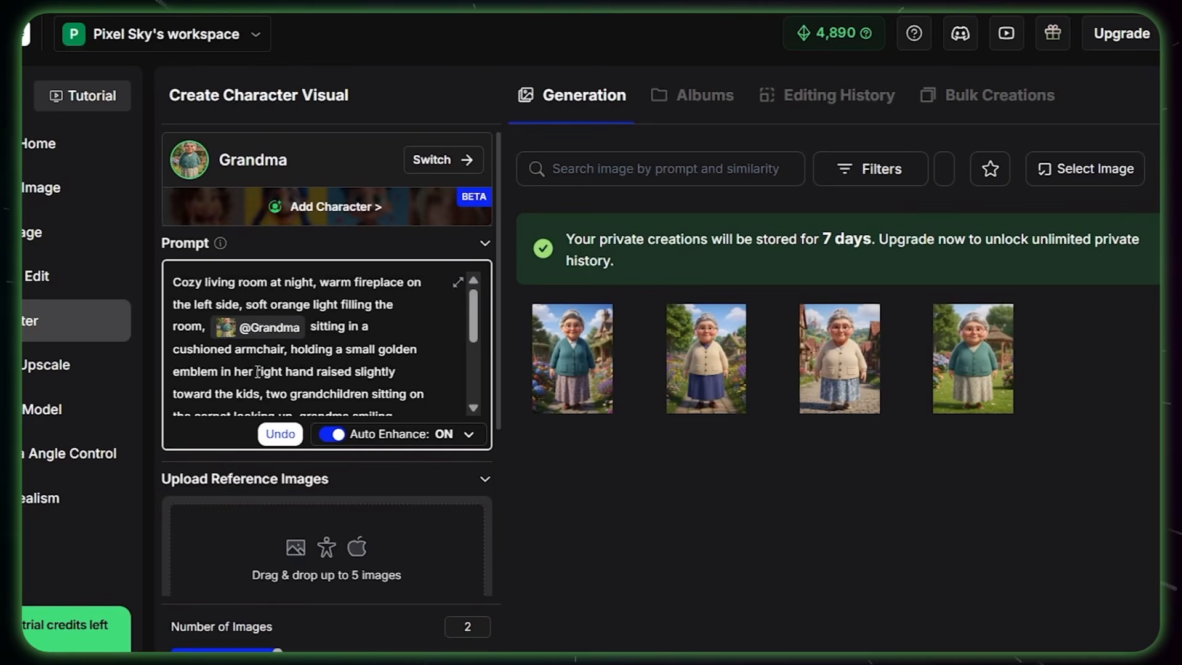
# Step: Set the output size to Widescreen (16:9) and the resolution to 2K
pyautogui.scroll(-8, 257, 372)
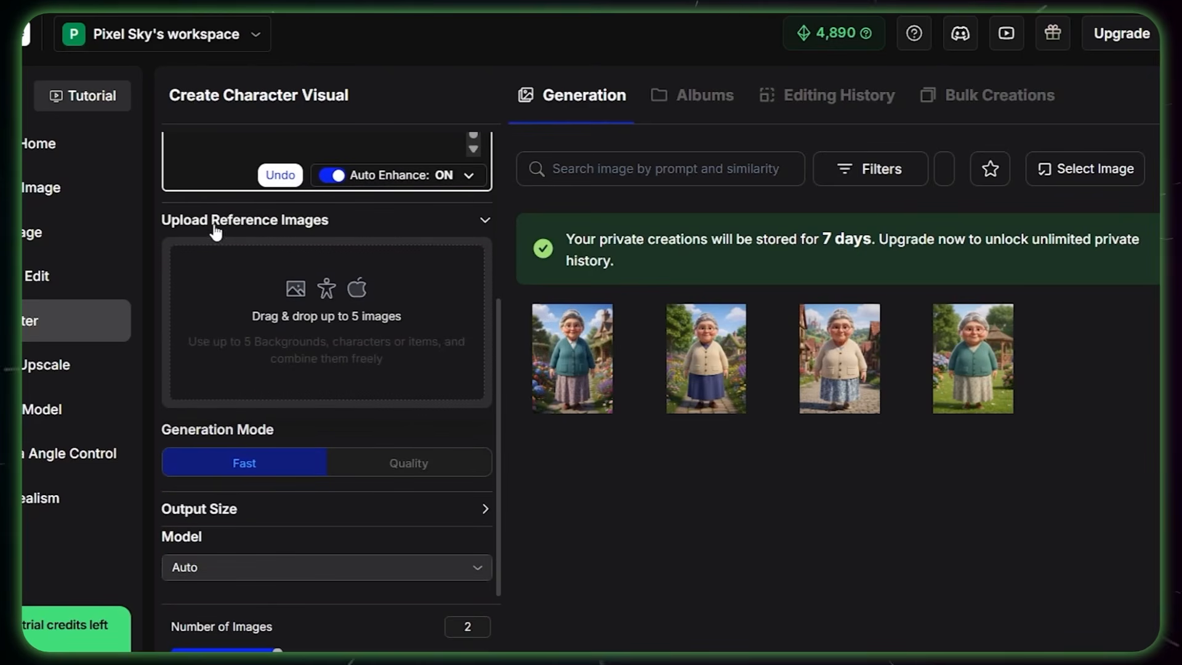
pyautogui.click(357, 508)
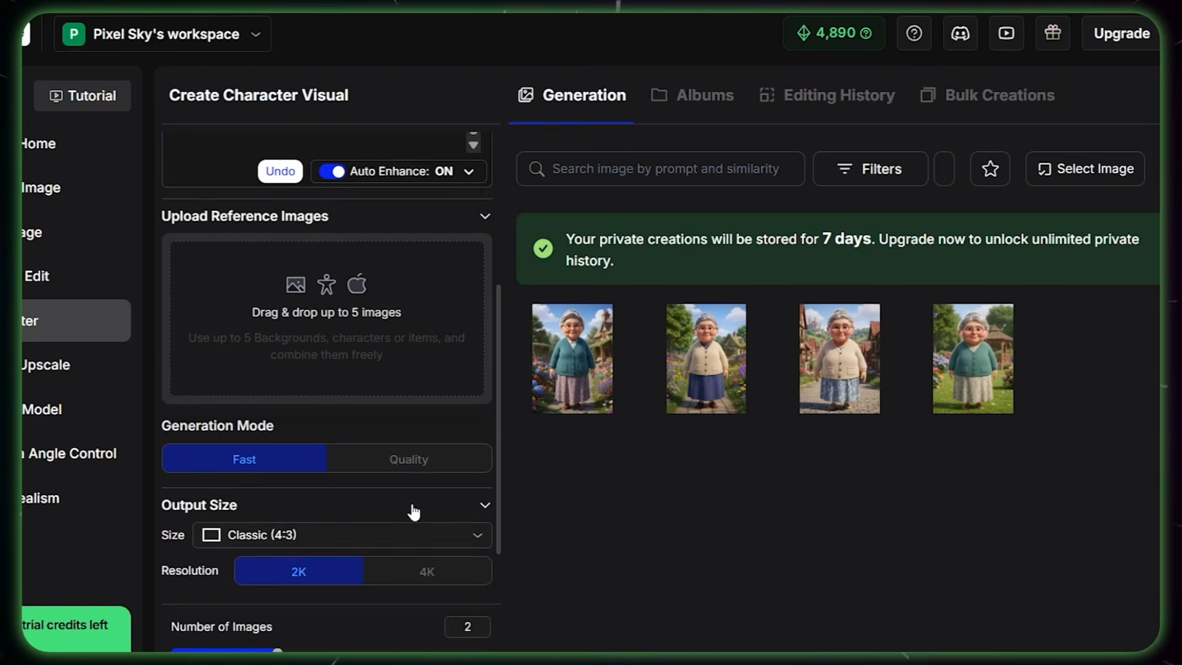
pyautogui.scroll(-1, 414, 508)
pyautogui.click(364, 473)
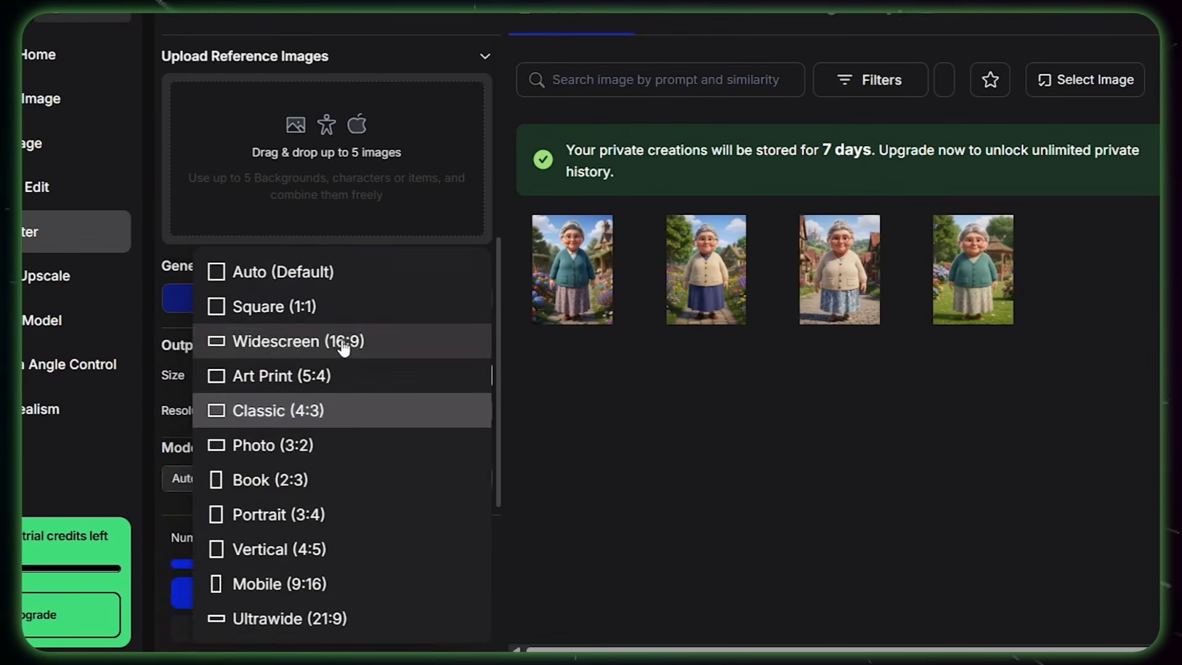
pyautogui.click(344, 344)
pyautogui.click(423, 413)
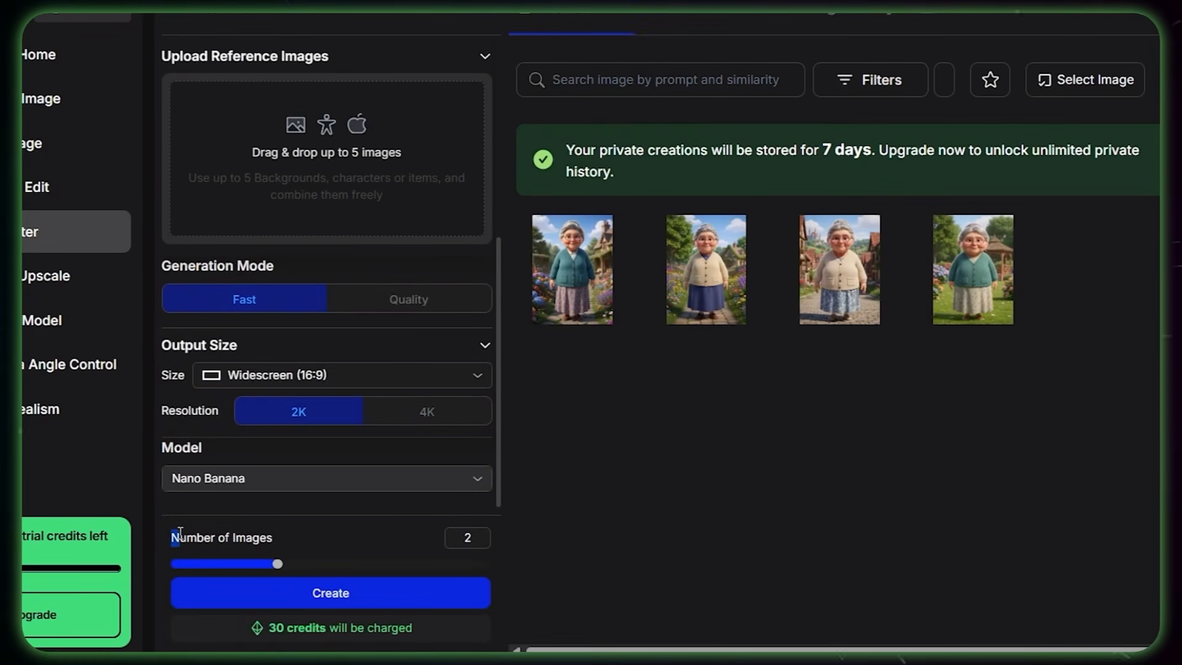
# Step: Choose the Nano Banana Pro model and create the living-room scene image
pyautogui.moveTo(174, 538); pyautogui.dragTo(274, 538)
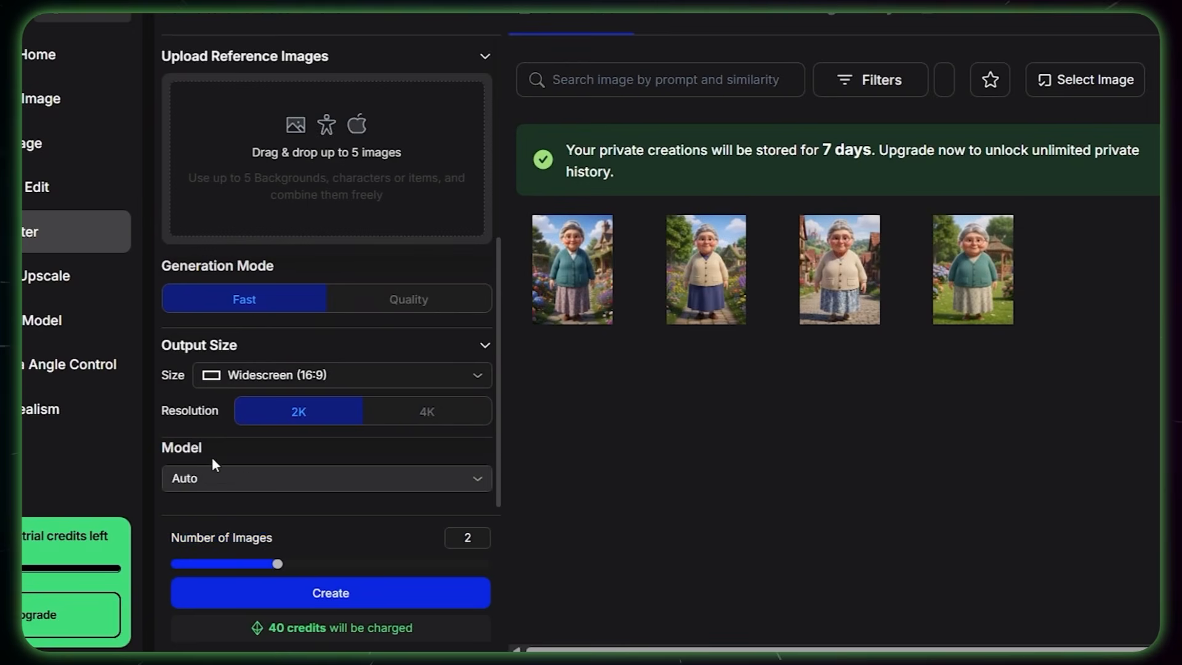
pyautogui.click(225, 474)
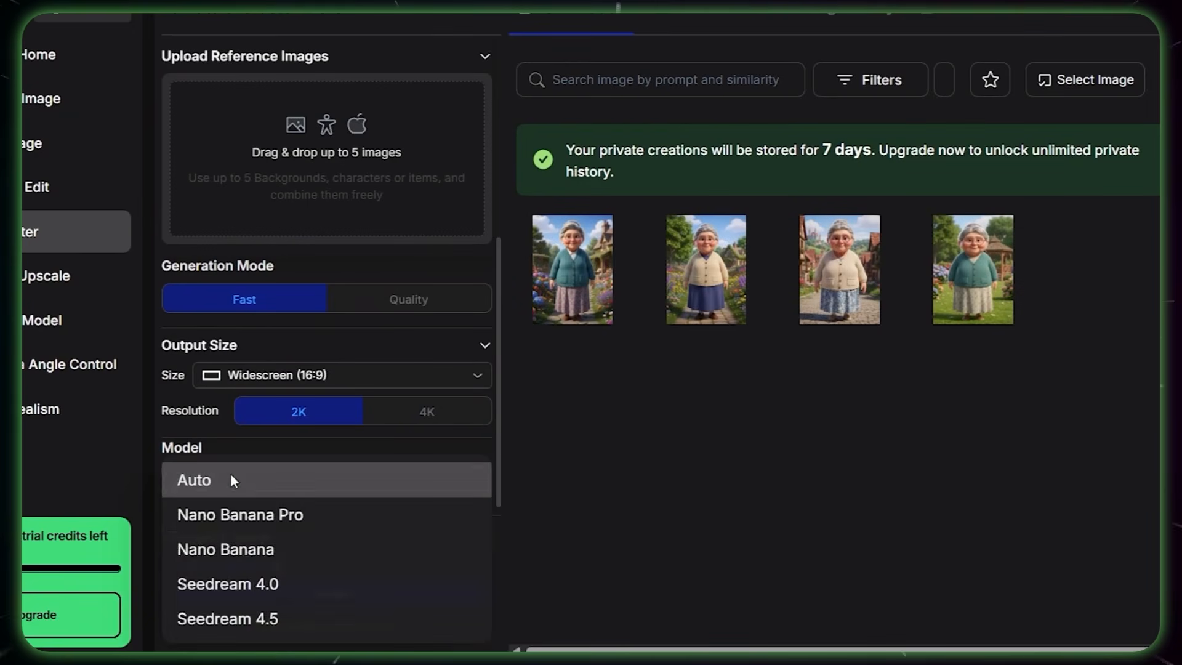
pyautogui.click(311, 517)
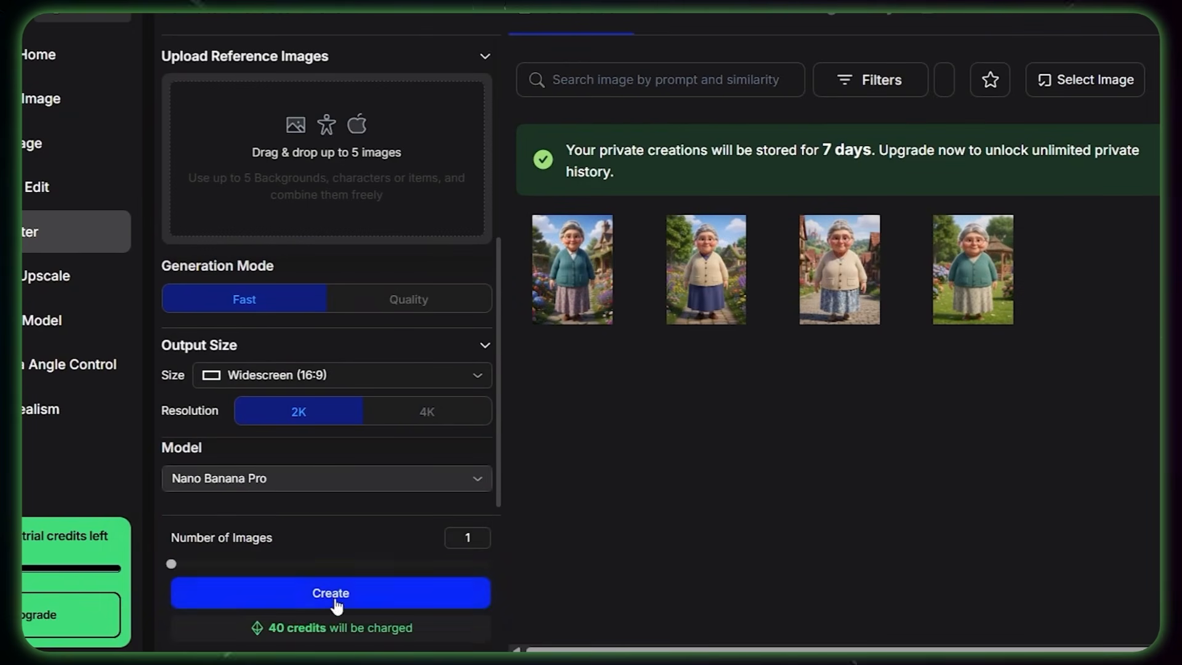
pyautogui.click(336, 595)
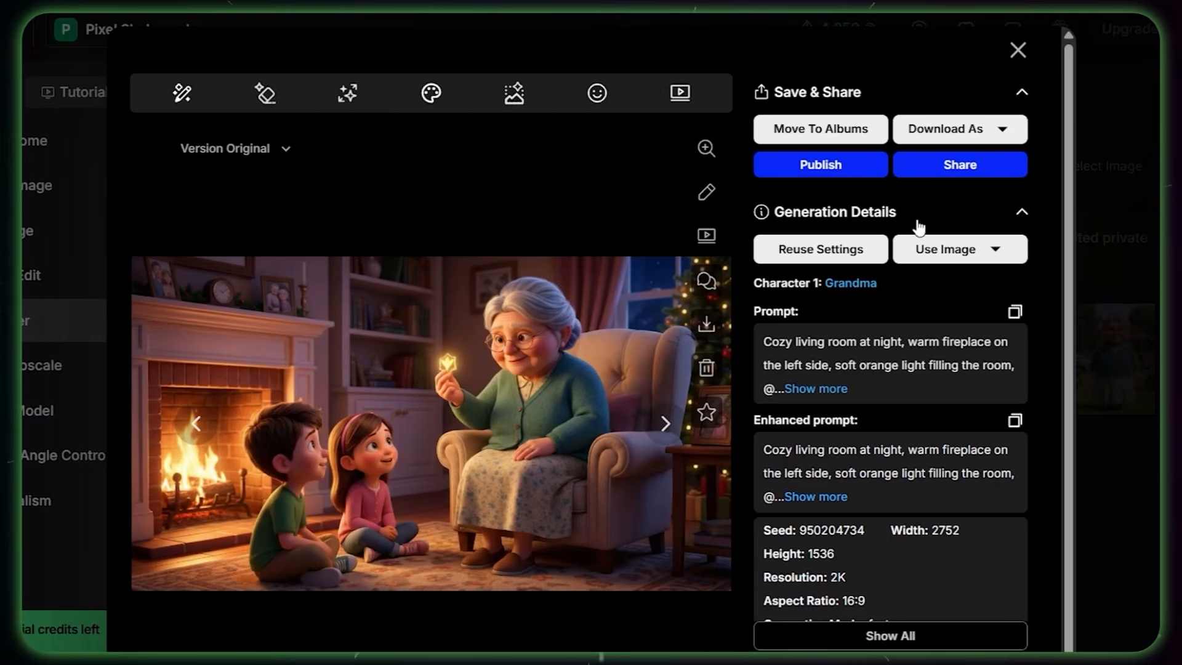
# Step: Examine the generated living-room image's details and the previews of its editing tools, such as Expand and Face
pyautogui.scroll(-1, 1036, 344)
pyautogui.scroll(1, 1036, 345)
pyautogui.moveTo(180, 100)
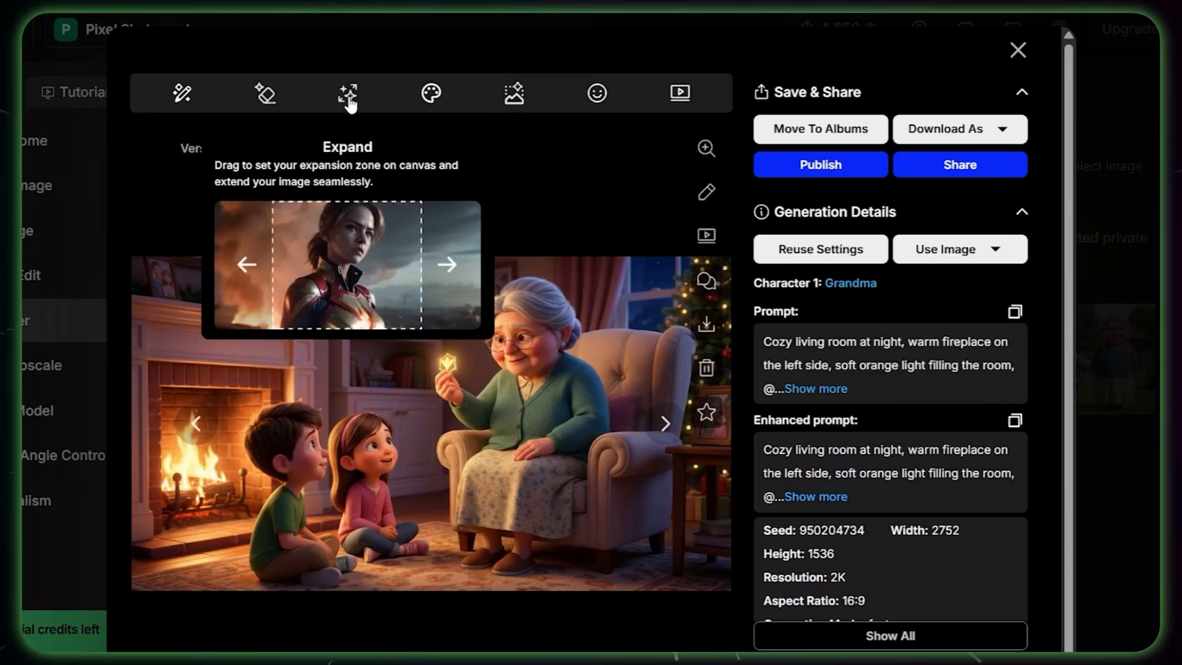
pyautogui.moveTo(432, 105)
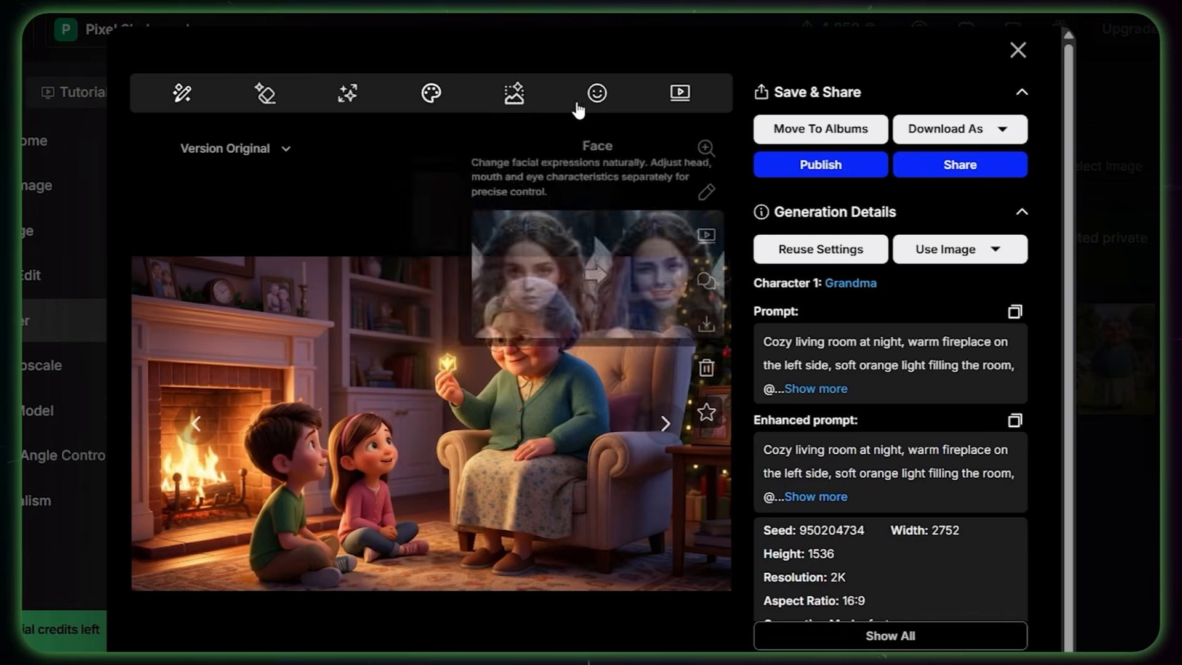
pyautogui.moveTo(683, 106)
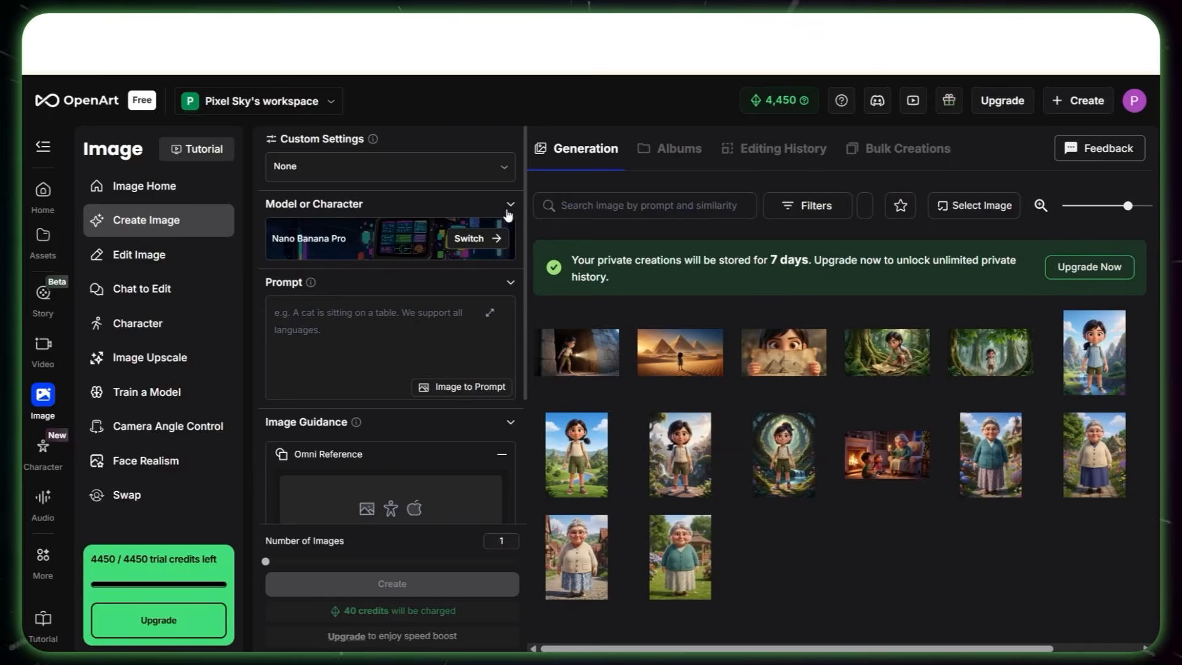
# Step: Select the saved Young Grandma character for a new image
pyautogui.click(489, 236)
pyautogui.click(527, 158)
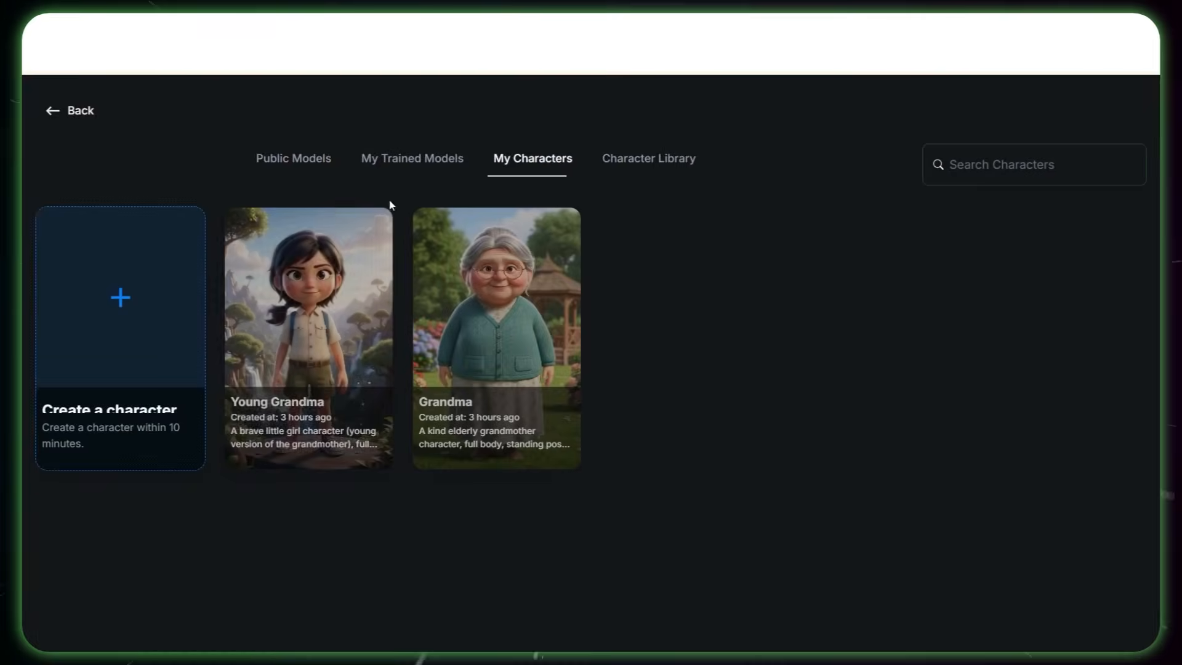
pyautogui.click(340, 301)
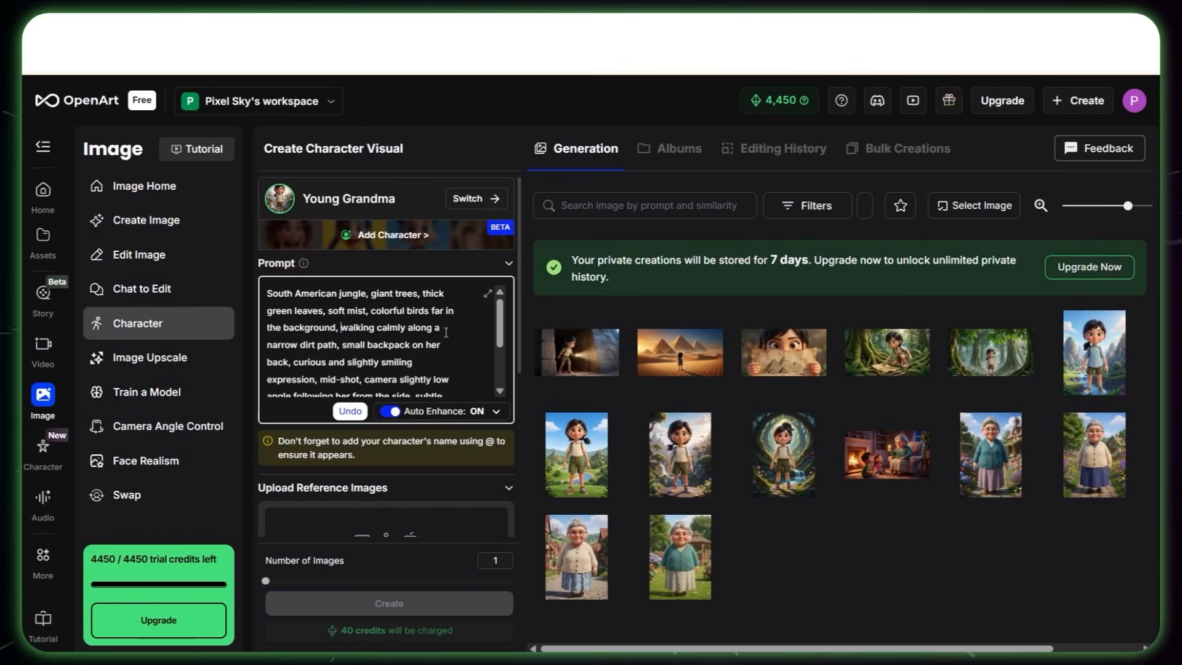
pyautogui.write('@')
pyautogui.click(418, 357)
pyautogui.scroll(-5, 397, 610)
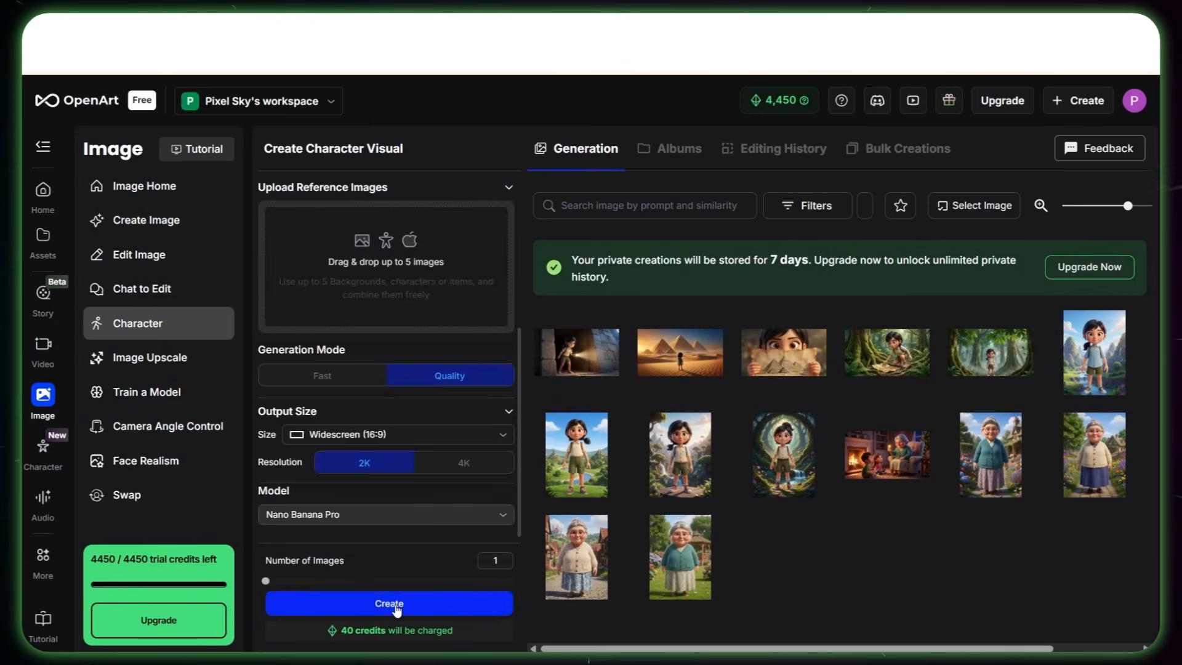
pyautogui.click(397, 605)
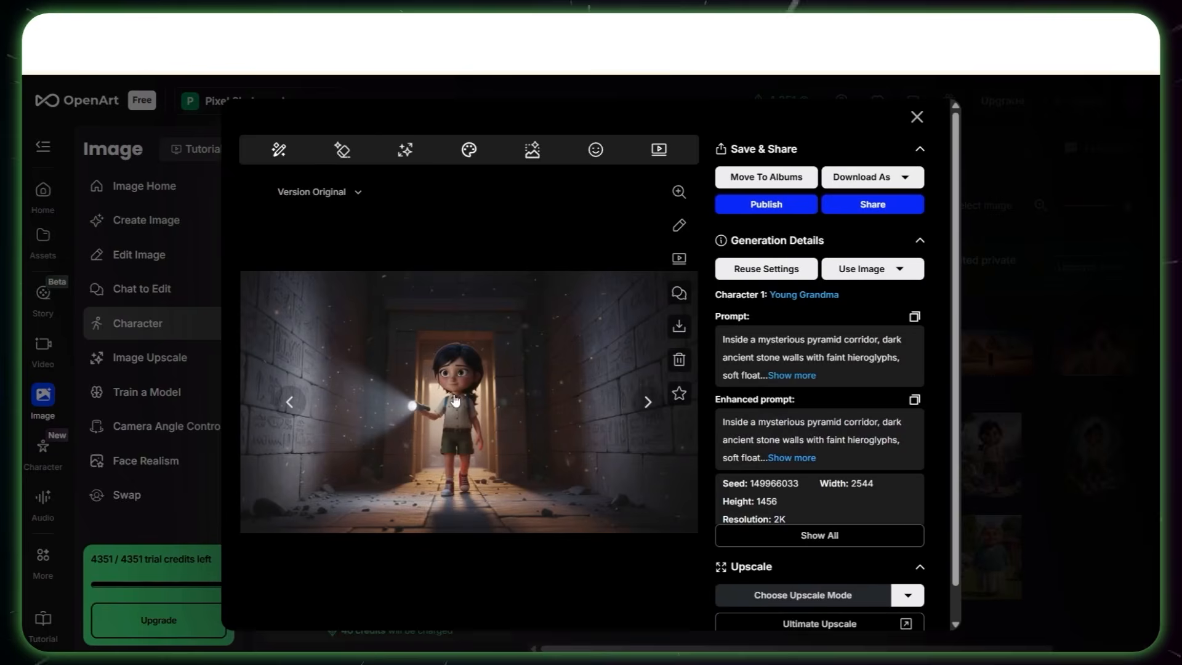
# Step: Open the pyramid corridor image in the editor's Change Facial Expression tool and review the expression presets
pyautogui.click(679, 225)
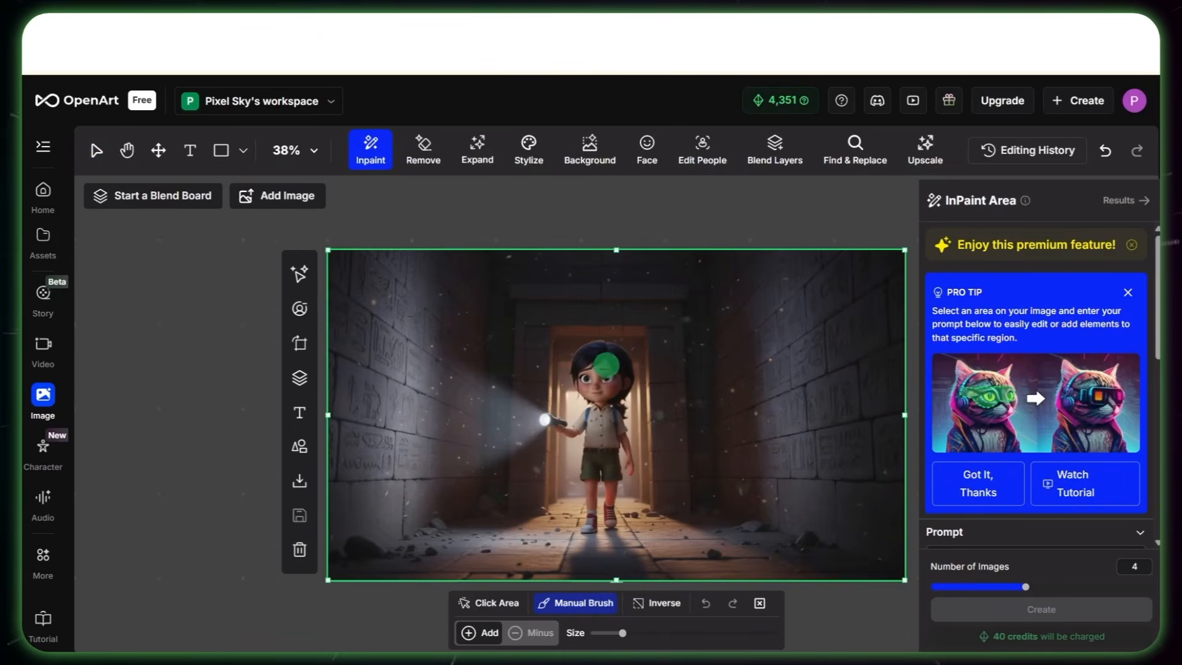
pyautogui.click(646, 148)
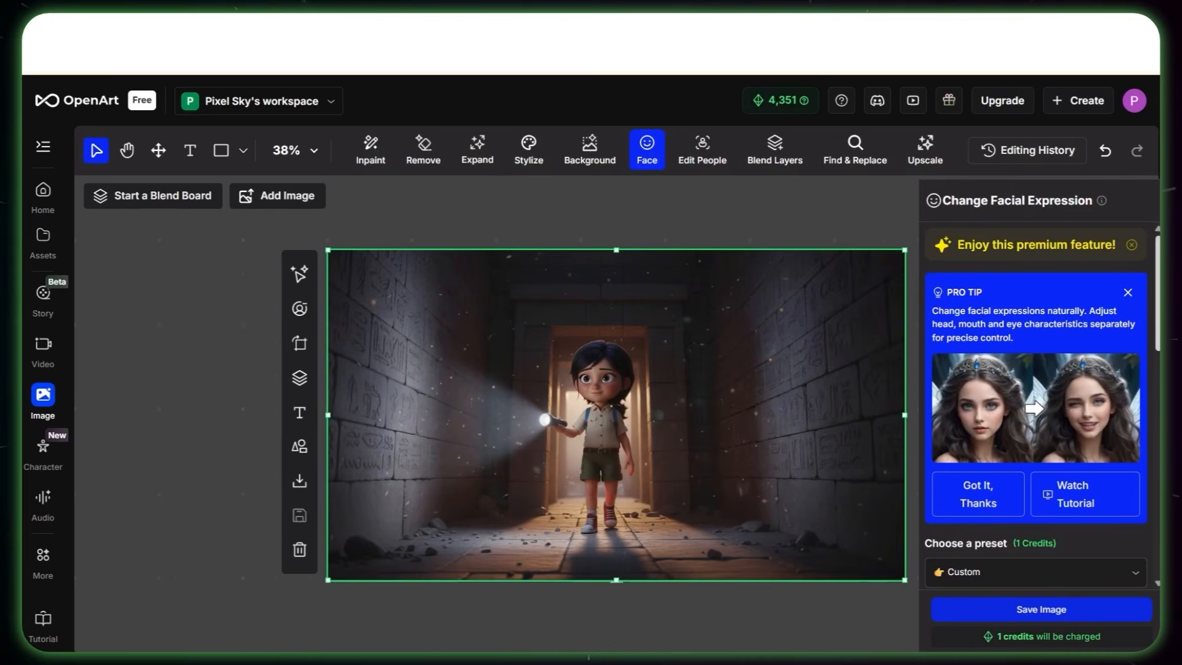
pyautogui.scroll(-4, 1036, 406)
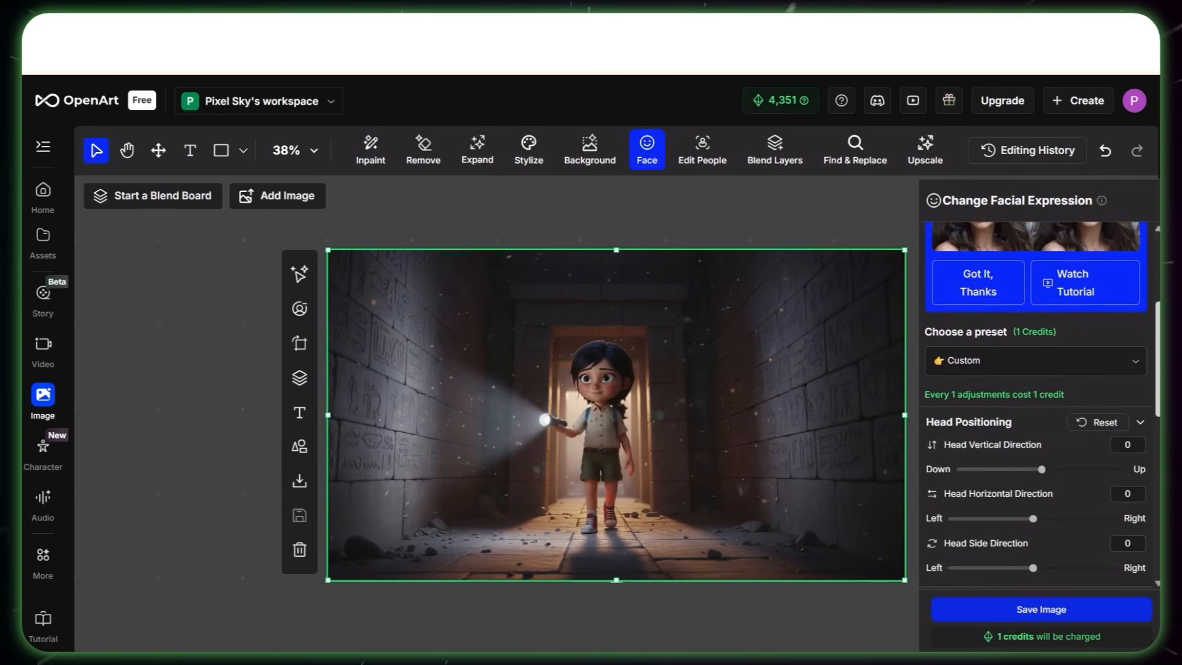
pyautogui.click(1036, 306)
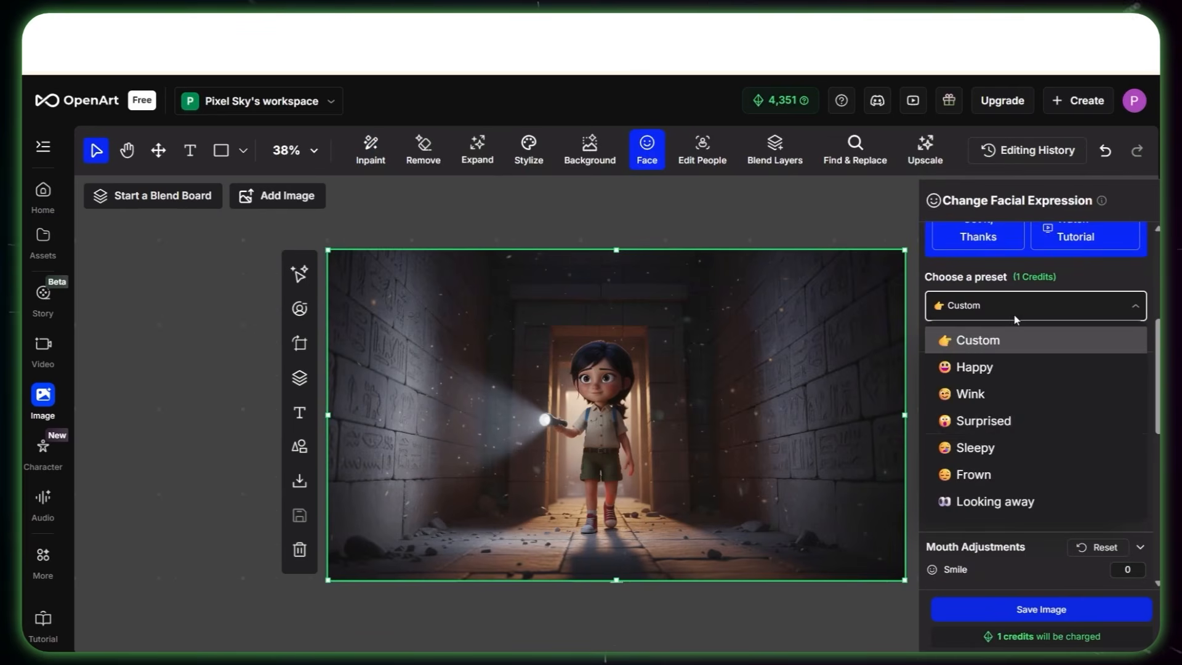
pyautogui.click(997, 496)
# Step: Tilt the girl's head slightly up and shift her mouth's smile adjustment toward frown in the corridor image
pyautogui.moveTo(1085, 414); pyautogui.dragTo(1058, 415)
pyautogui.scroll(-3, 1021, 370)
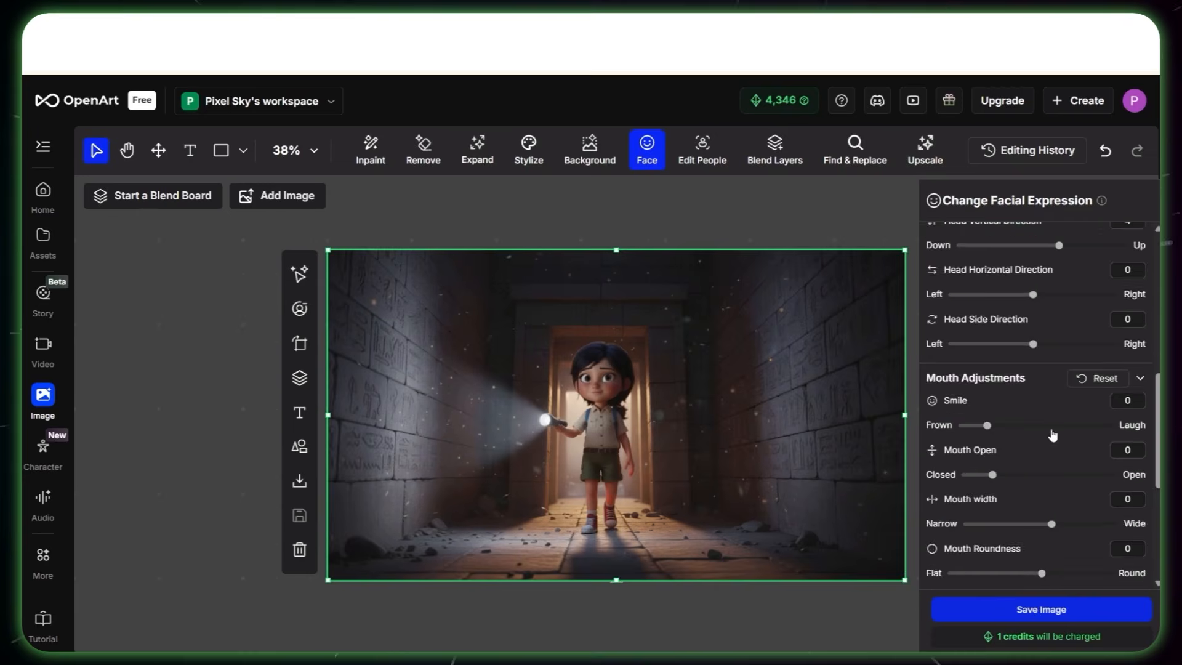
pyautogui.moveTo(987, 425); pyautogui.dragTo(951, 404)
pyautogui.scroll(-3, 1039, 452)
pyautogui.scroll(-2, 1038, 451)
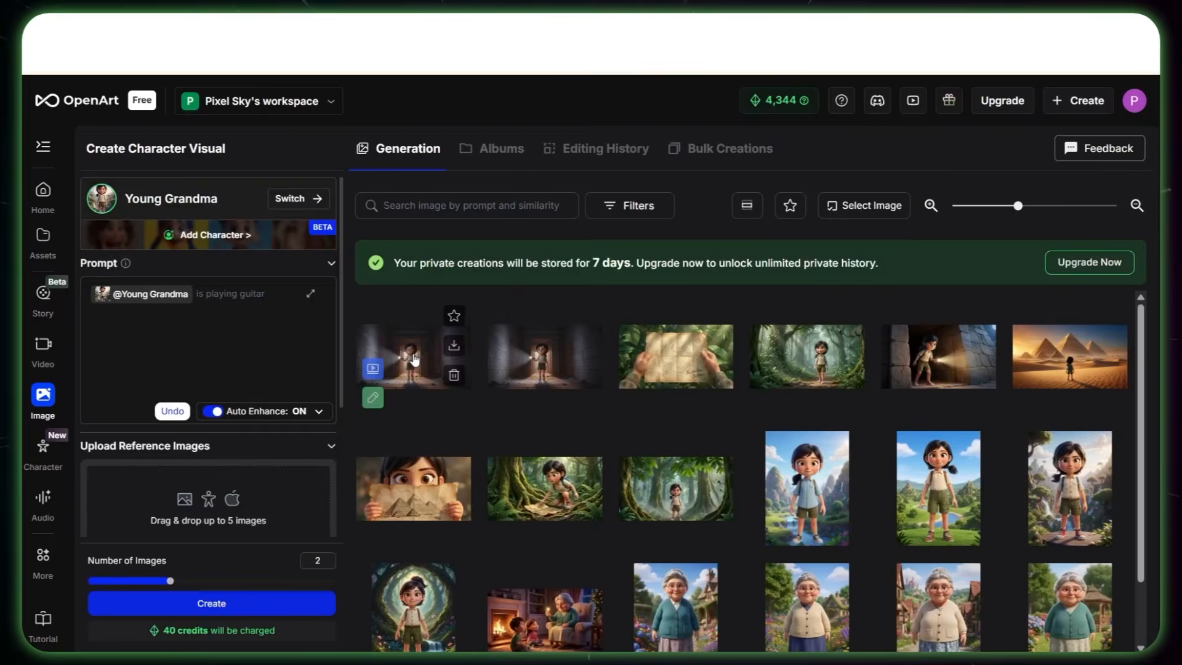
# Step: Open the newly edited pyramid corridor image and enlarge it to inspect the girl's facial expression
pyautogui.click(414, 360)
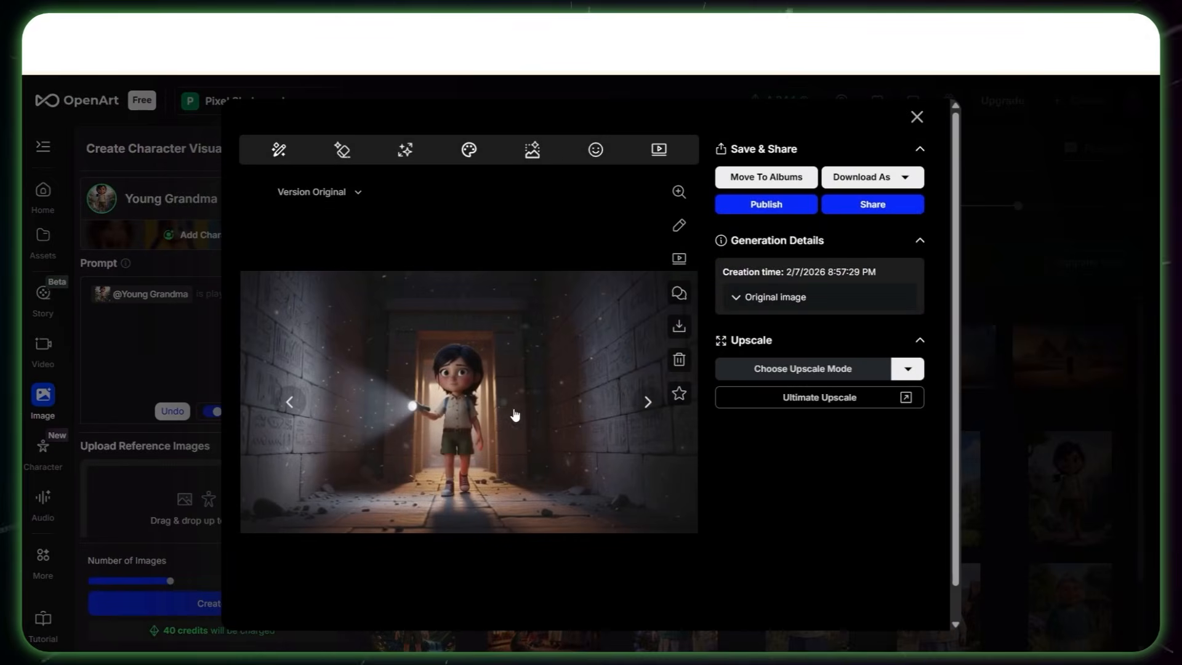
pyautogui.click(679, 192)
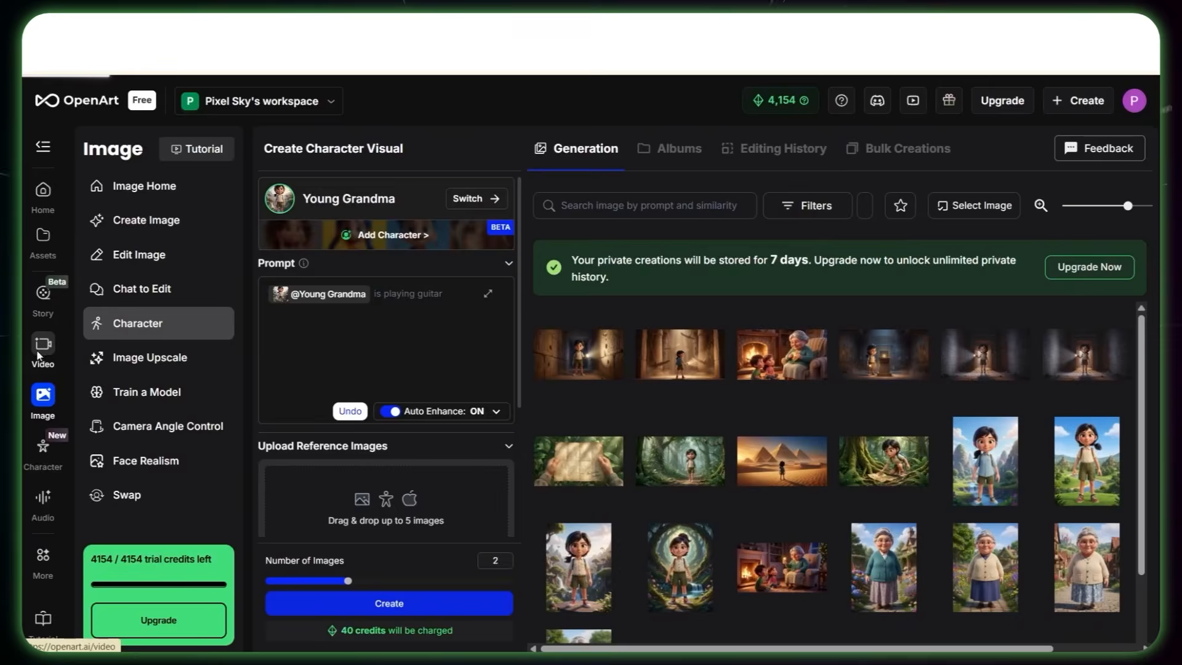
# Step: Open the Image to Video tool and choose Grok Imagine as the generation model
pyautogui.click(42, 353)
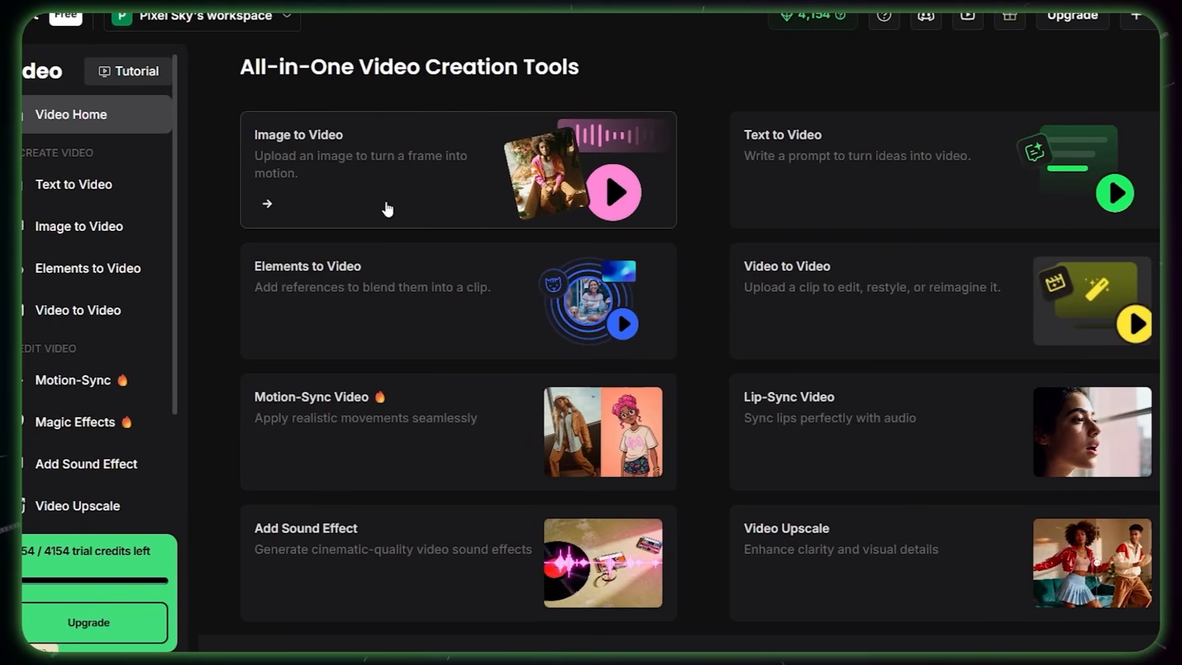
pyautogui.click(394, 202)
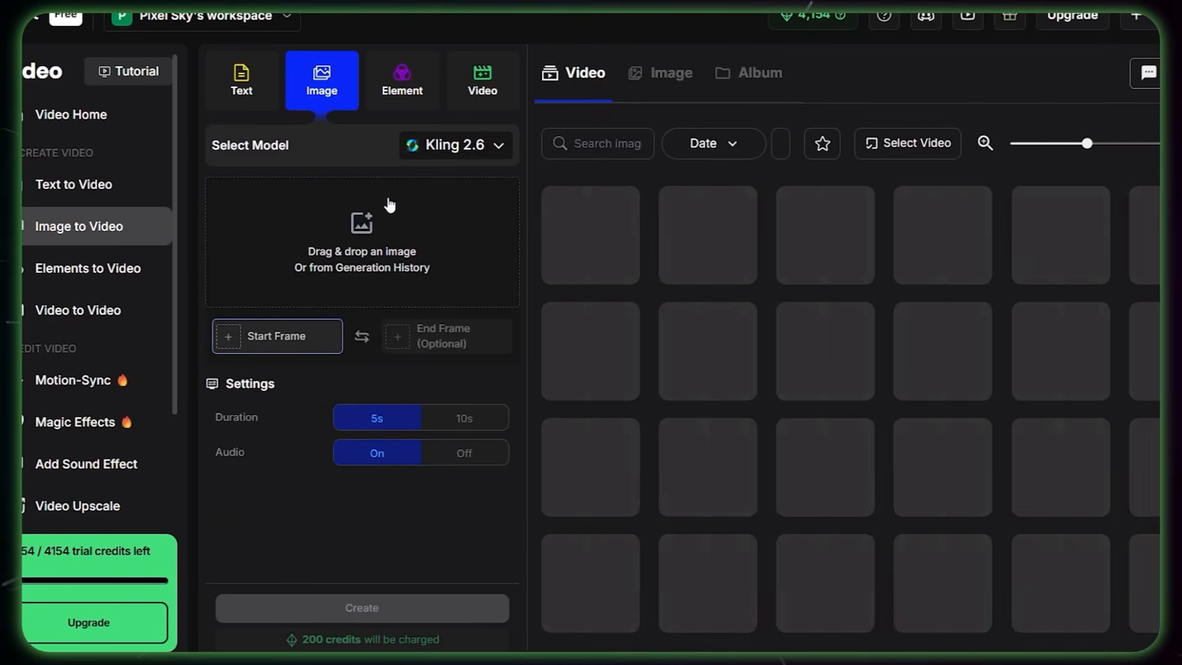
pyautogui.click(458, 162)
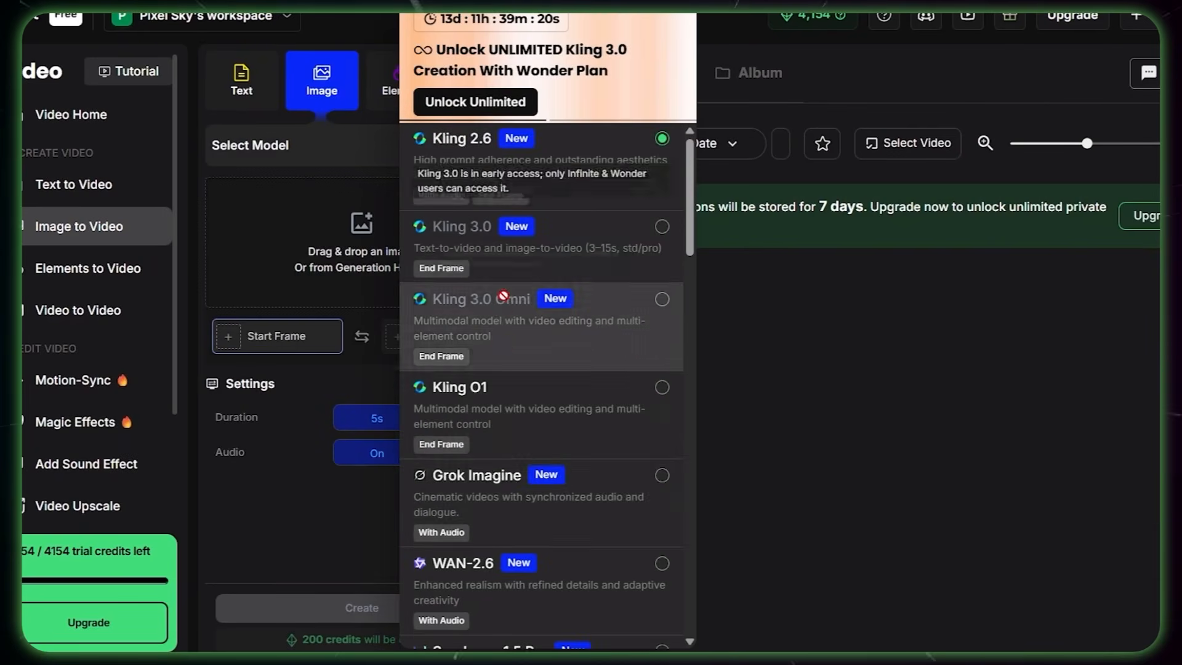
pyautogui.scroll(-5, 534, 491)
pyautogui.scroll(-15, 535, 490)
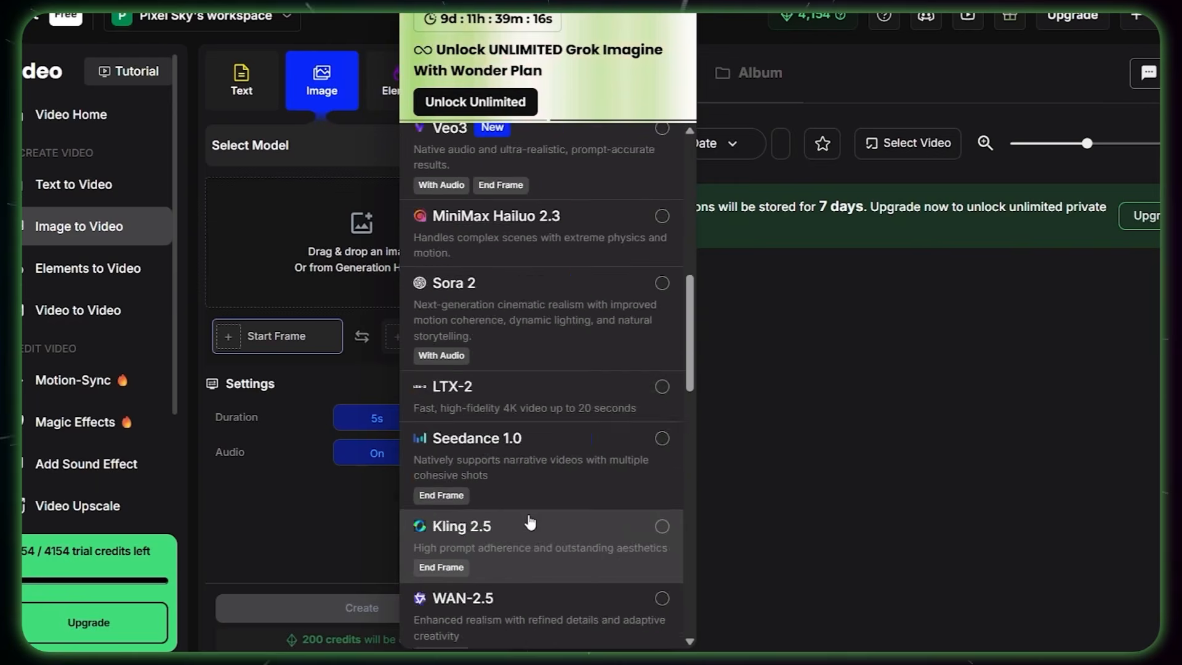
pyautogui.scroll(-3, 531, 520)
pyautogui.scroll(12, 659, 301)
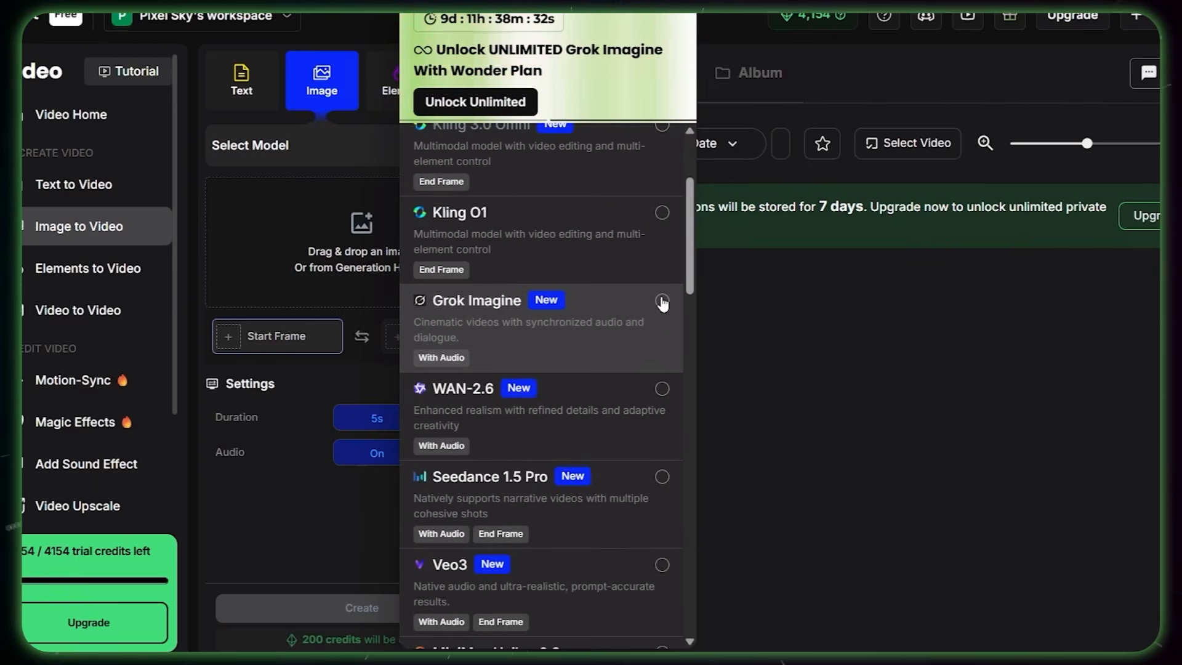
pyautogui.click(661, 300)
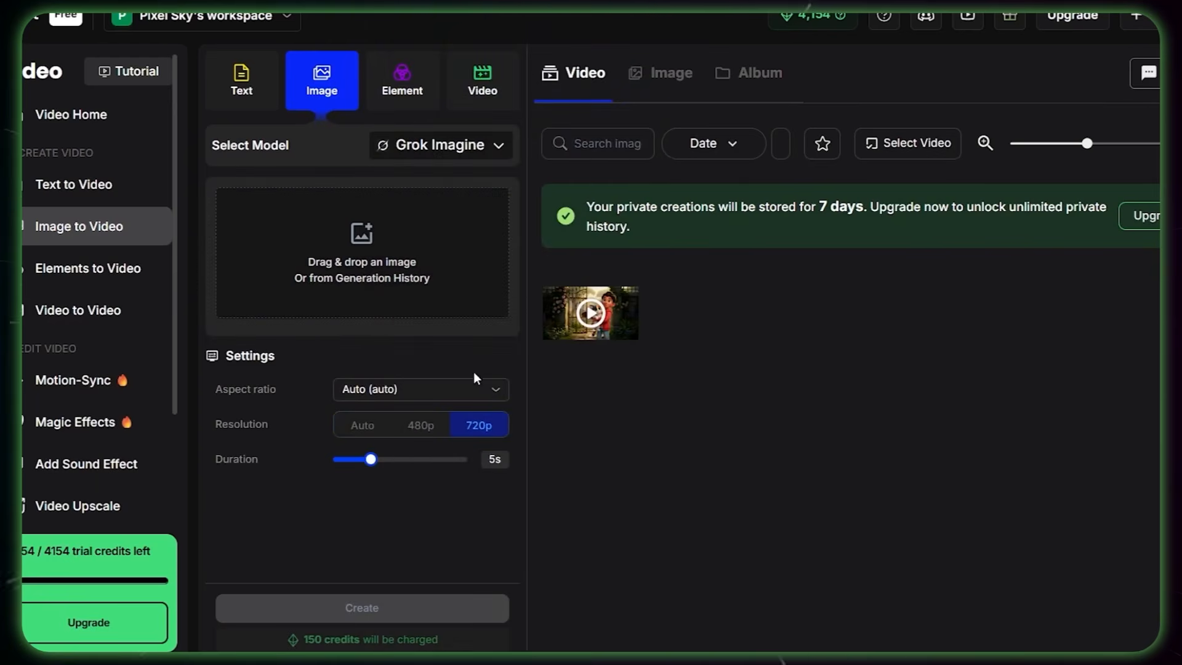
# Step: Upload the fireside image of Grandma with the two kids and paste its motion prompt ending in "6 seconds"
pyautogui.click(360, 233)
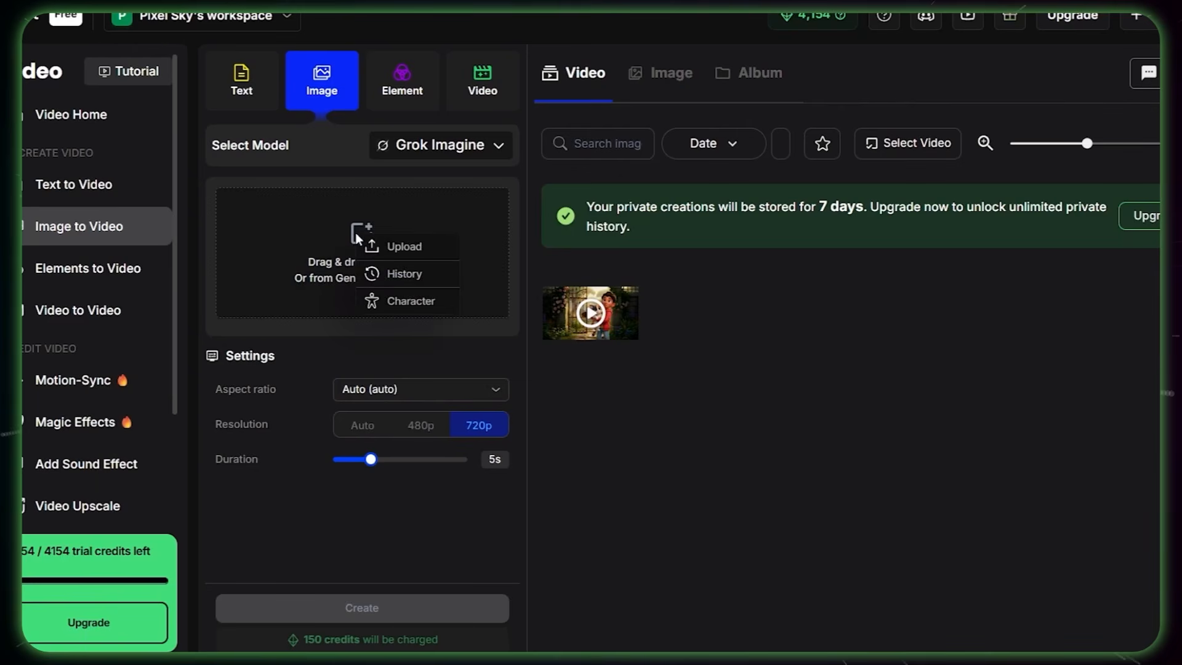
pyautogui.click(399, 245)
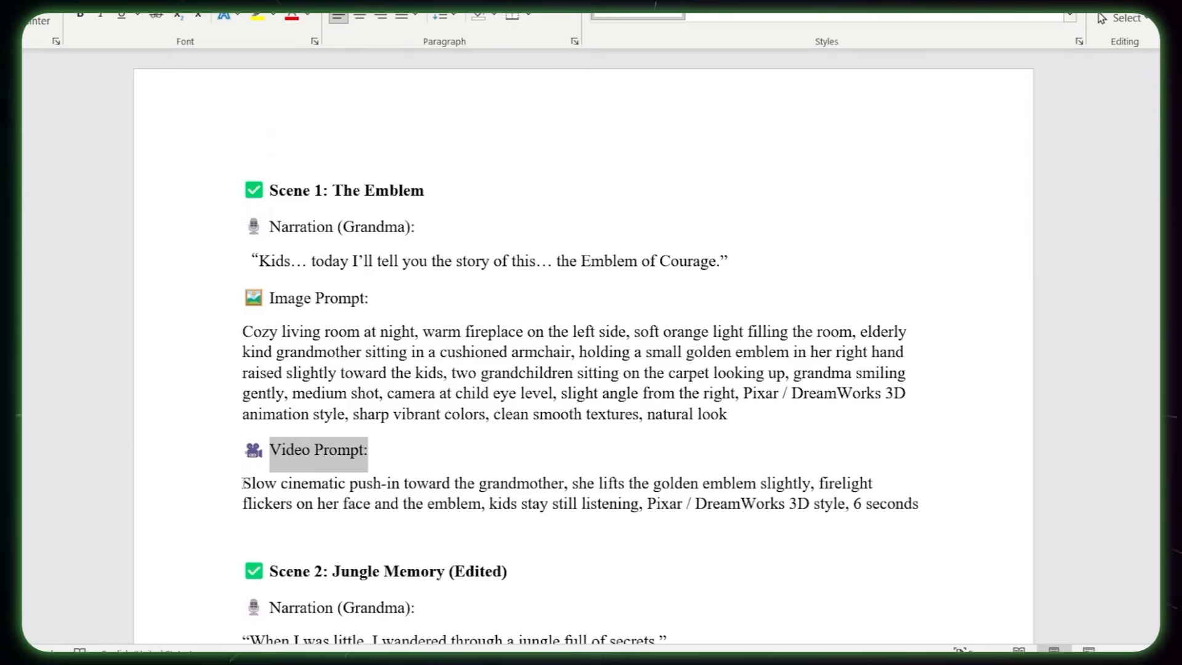
pyautogui.moveTo(243, 483); pyautogui.dragTo(933, 520)
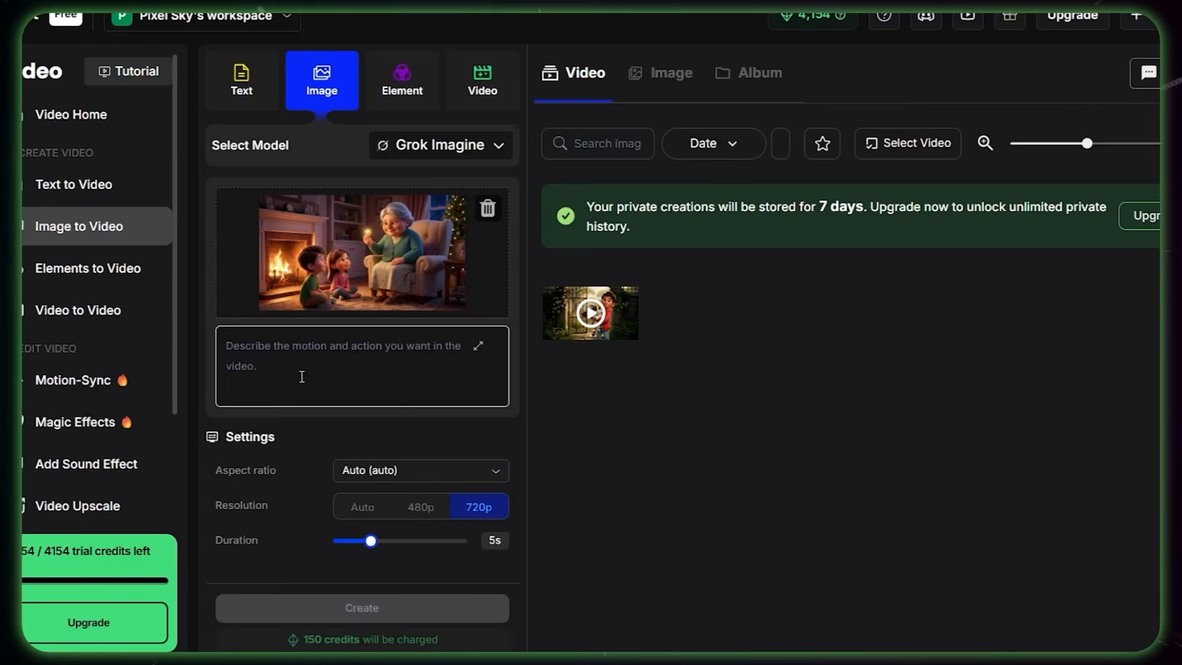
pyautogui.hotkey('ctrl', 'v')
# Step: Set the aspect ratio to Cinema (16:9) with a 5s duration at 720p and create the fireside video
pyautogui.click(372, 474)
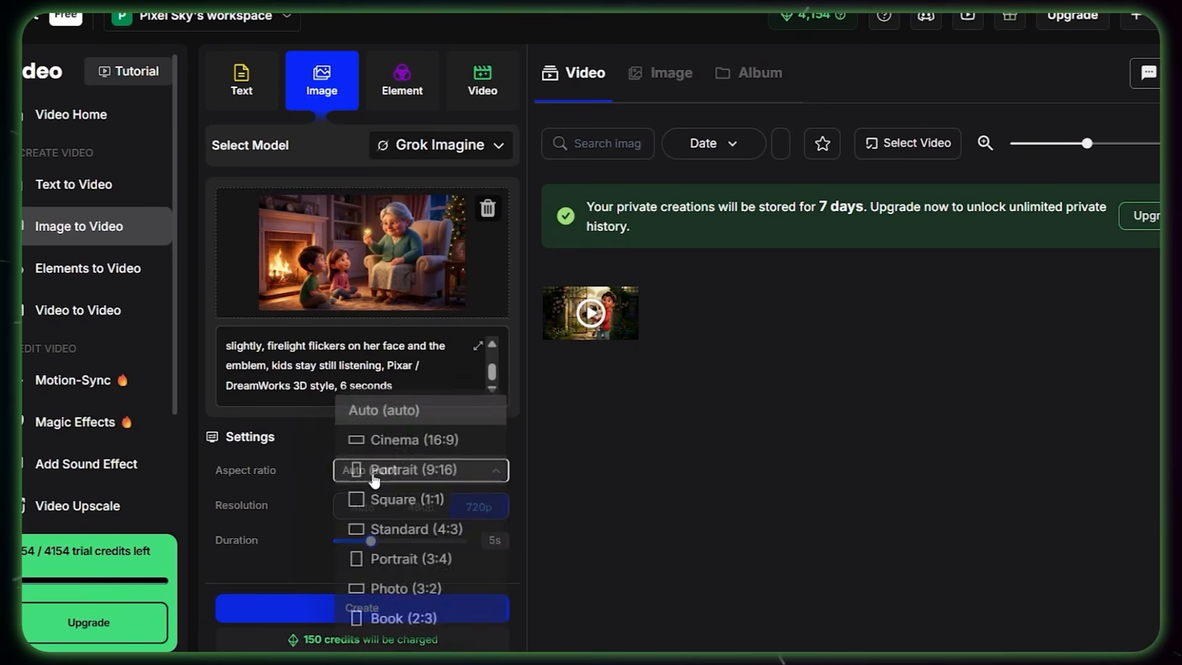
pyautogui.click(385, 438)
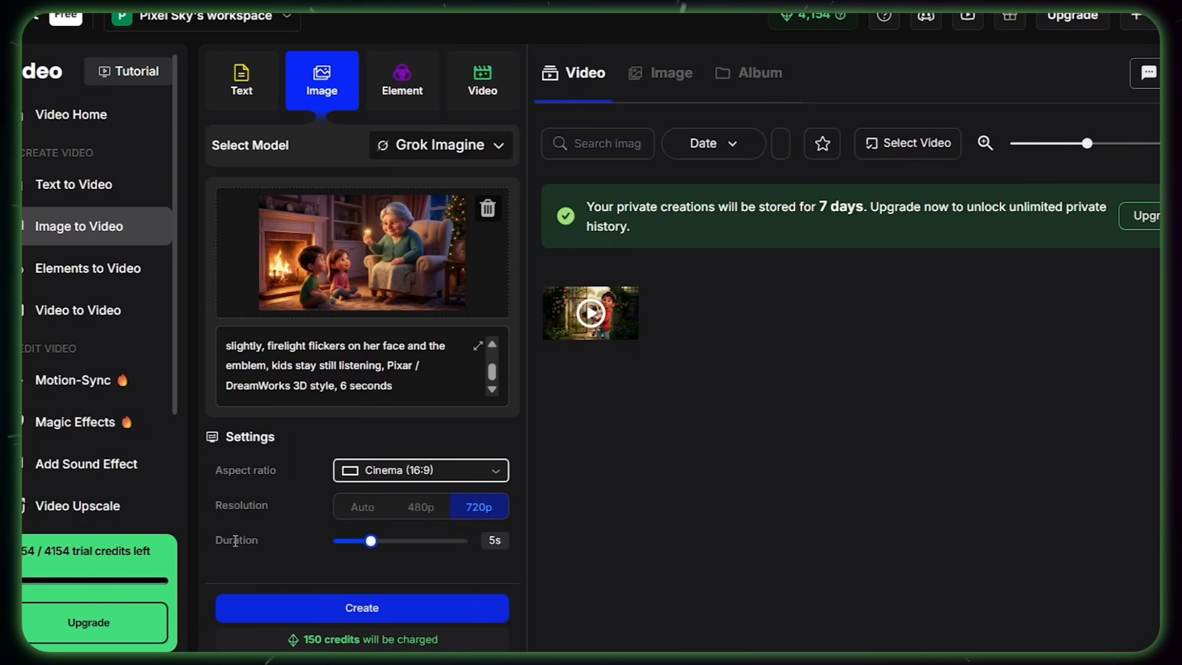
pyautogui.moveTo(371, 540); pyautogui.dragTo(467, 541)
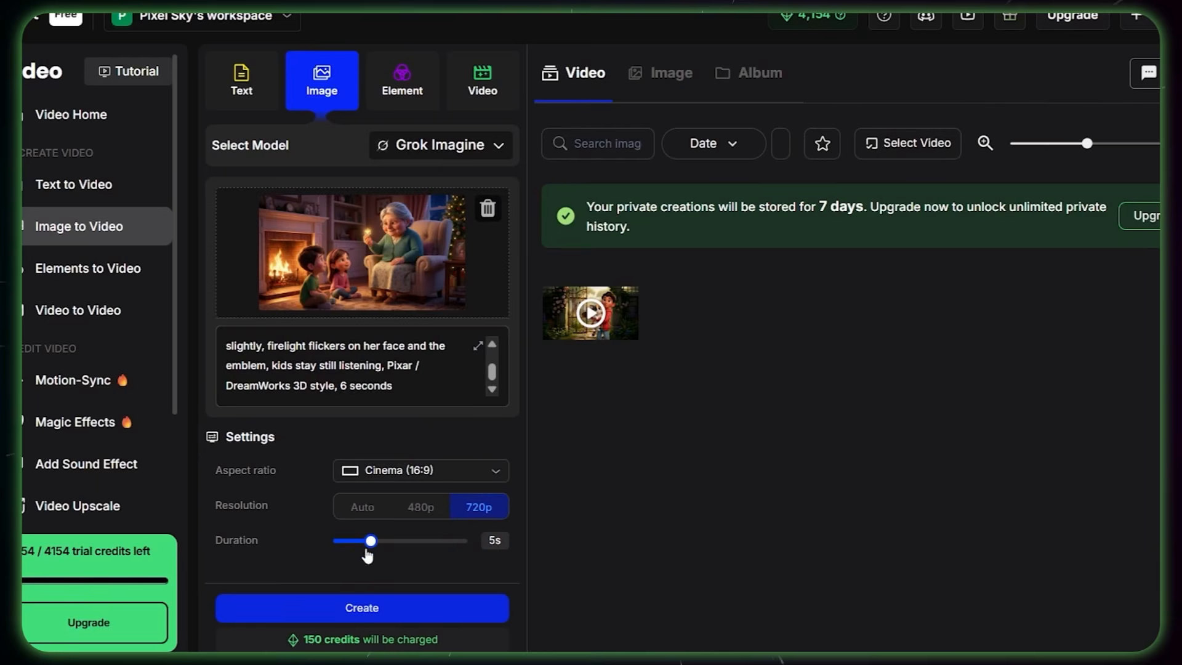
pyautogui.click(368, 622)
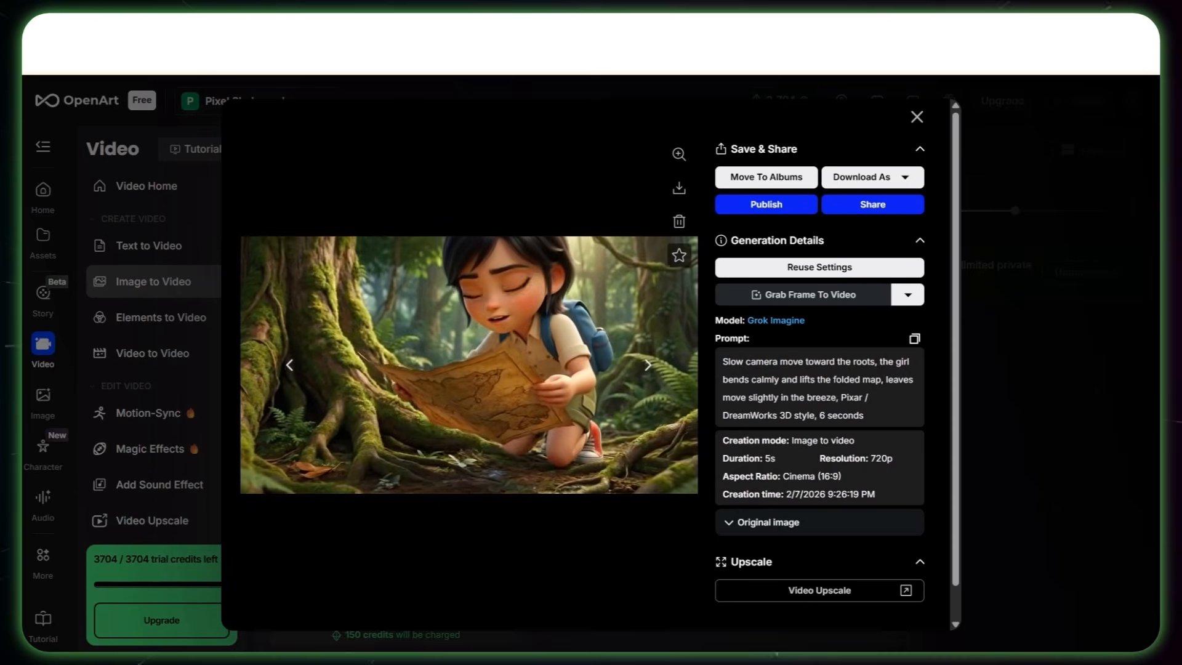
# Step: Play the generated jungle map and pyramid scene videos in full screen to check their animation
pyautogui.click(642, 457)
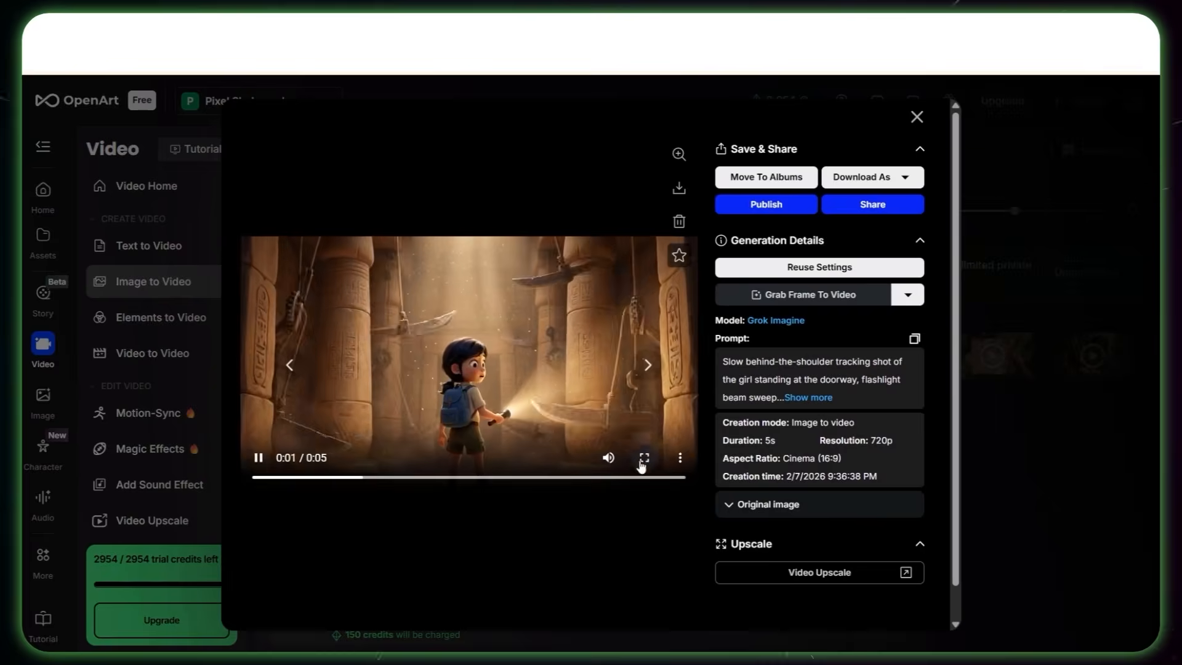
pyautogui.click(644, 459)
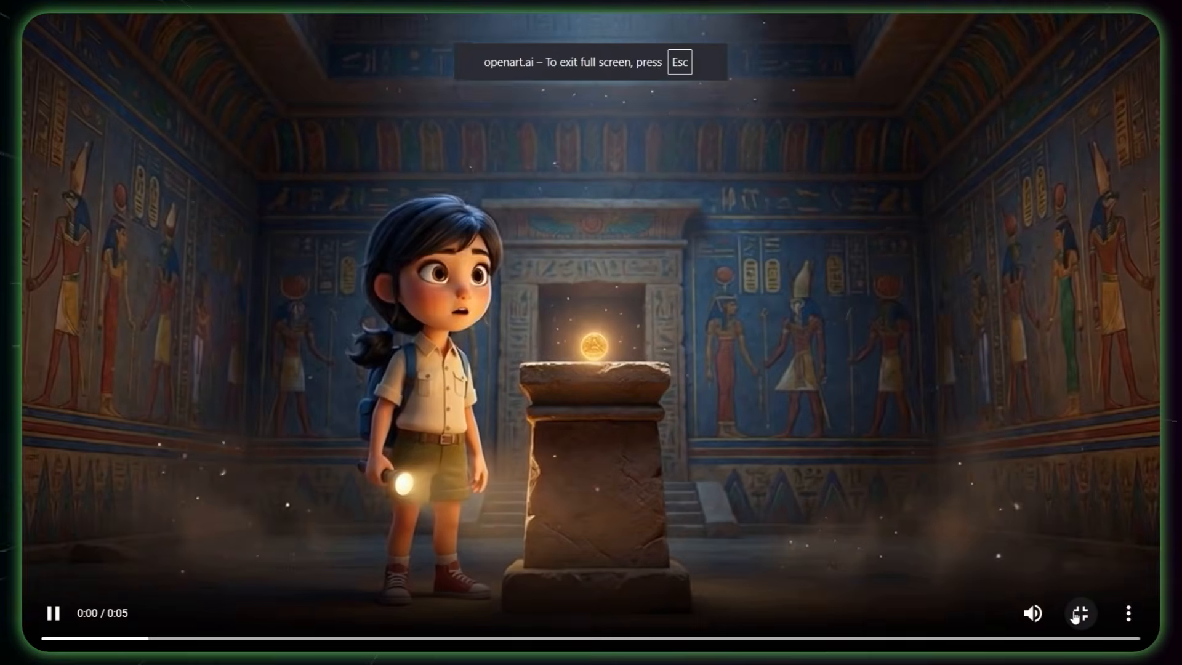
pyautogui.click(1074, 614)
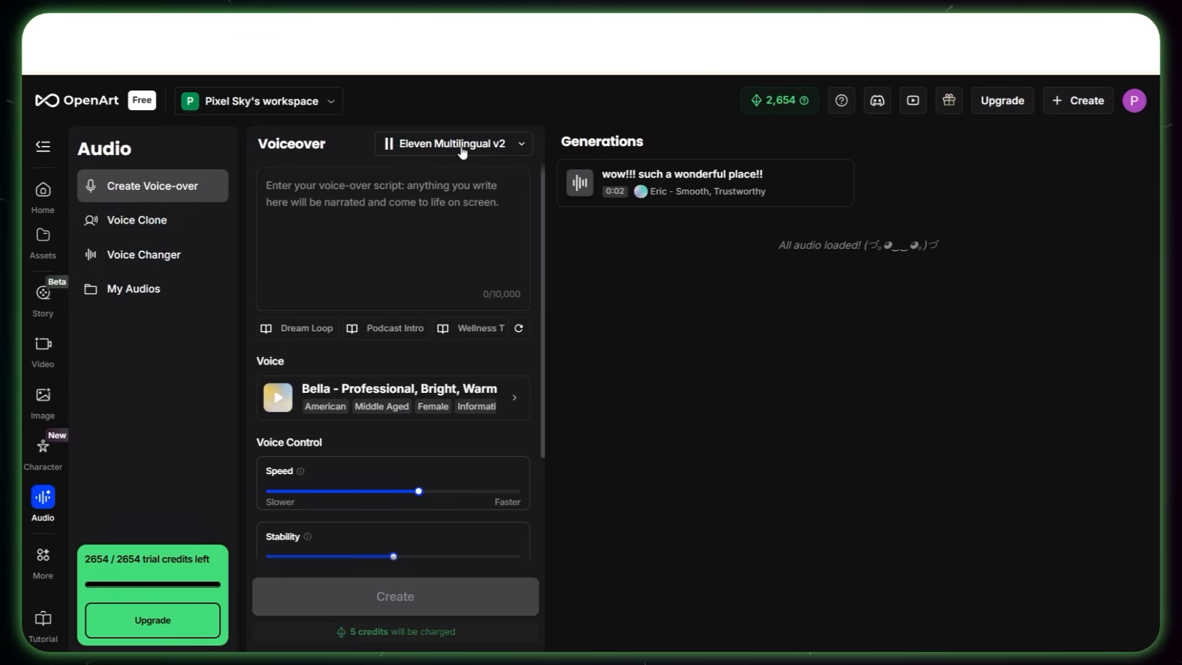
# Step: Choose Minimax Speech 2.6 Turbo as the voice-over model
pyautogui.click(454, 148)
pyautogui.scroll(-1, 666, 387)
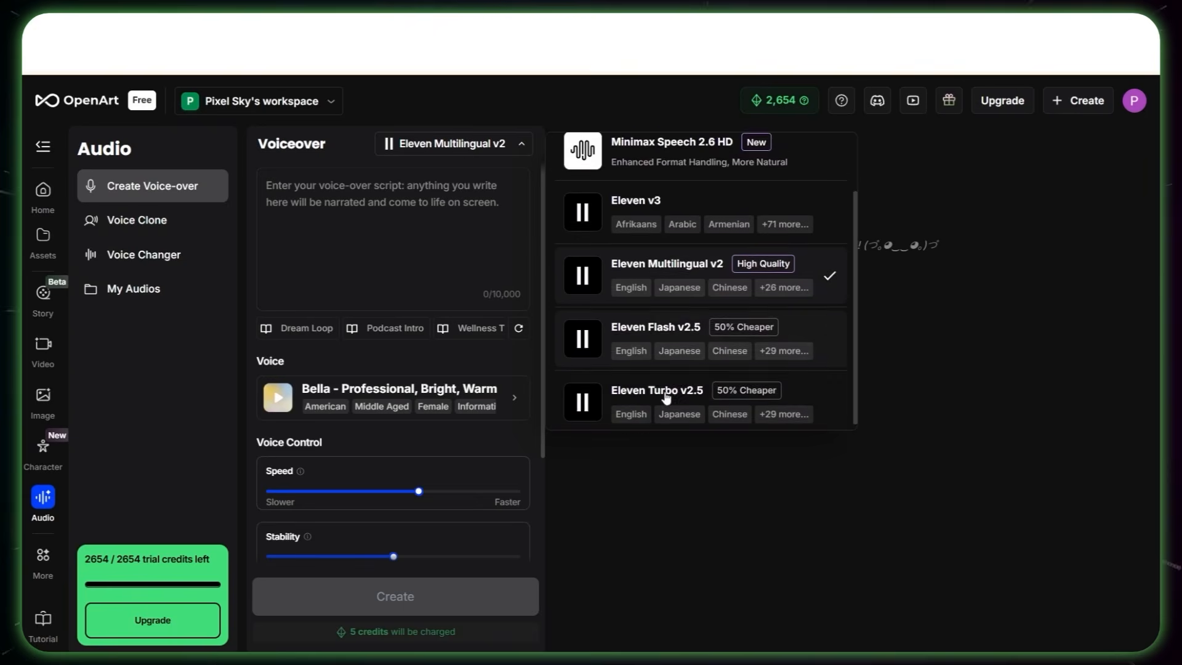
pyautogui.scroll(2, 666, 394)
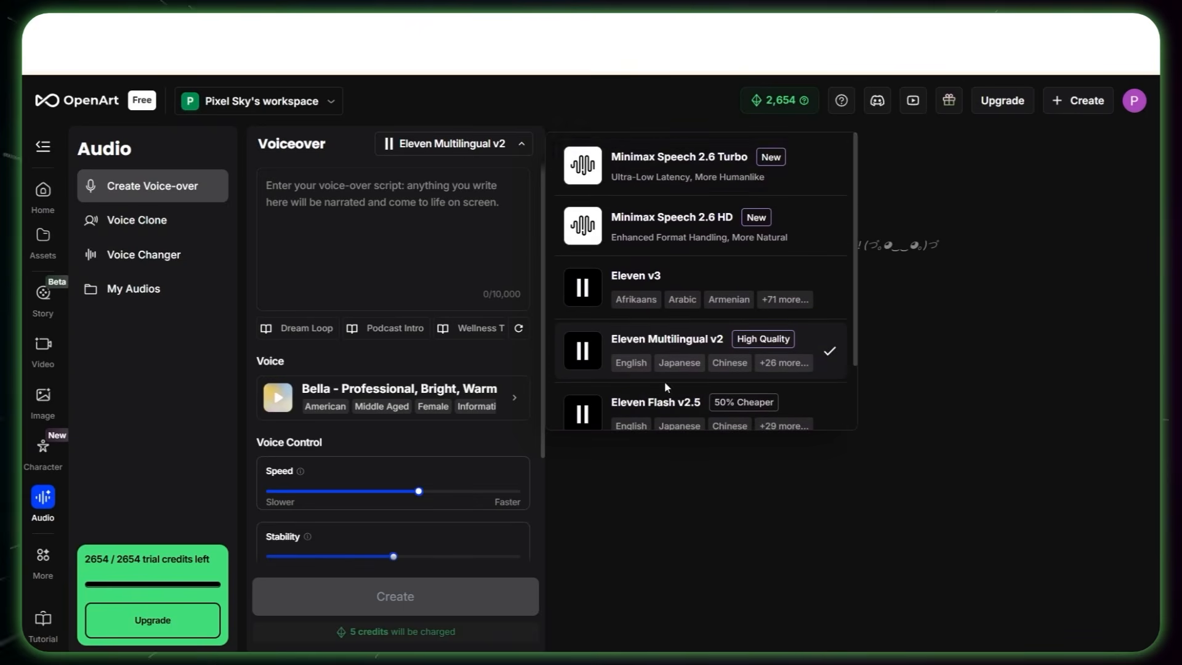
pyautogui.click(685, 175)
# Step: Select the Graceful Lady voice and create the voice-over "Kids... today I'll tell you the story of this... the Emblem of Courage."
pyautogui.click(390, 405)
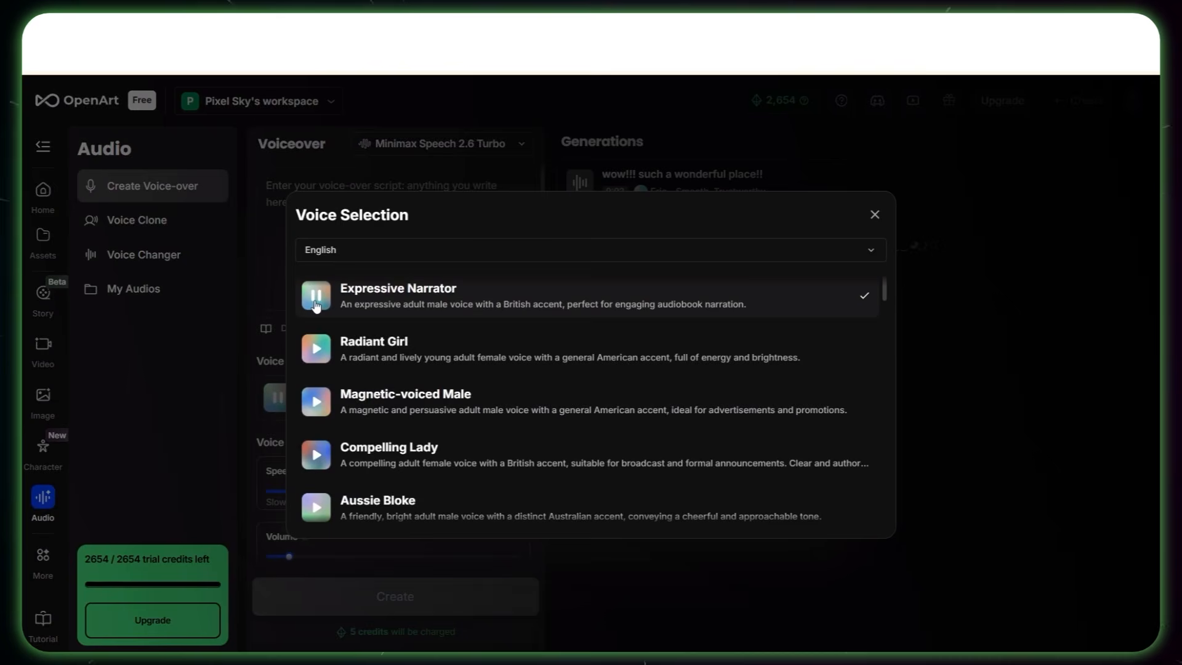
pyautogui.click(318, 352)
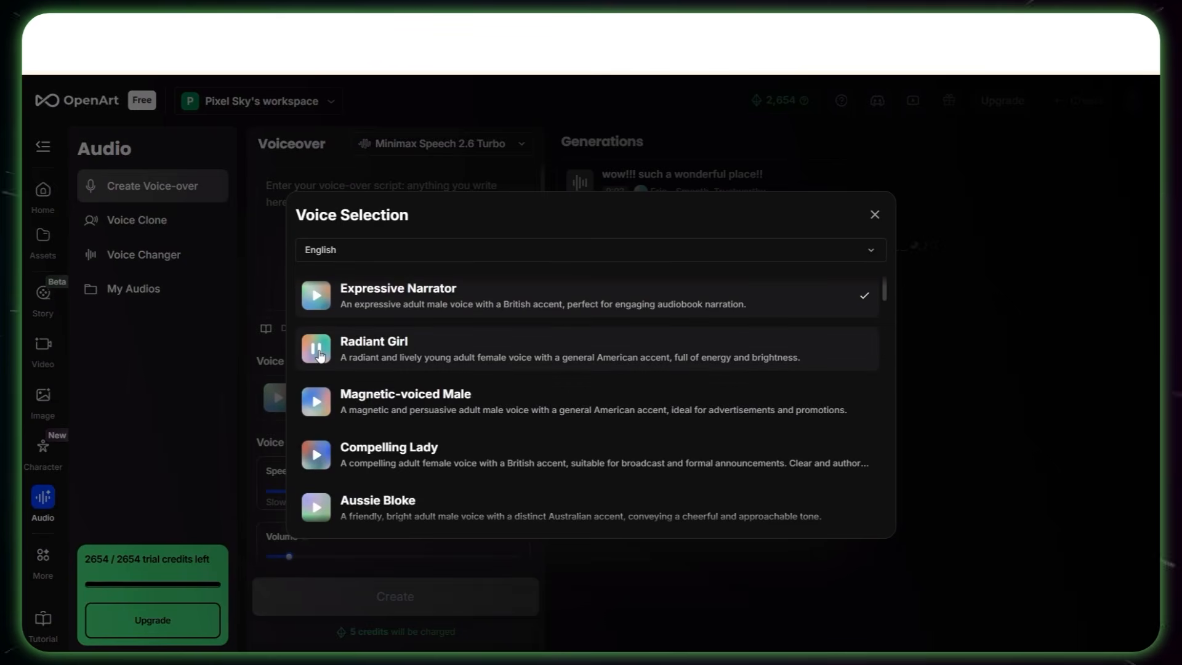
pyautogui.scroll(-3, 319, 355)
pyautogui.scroll(-3, 322, 317)
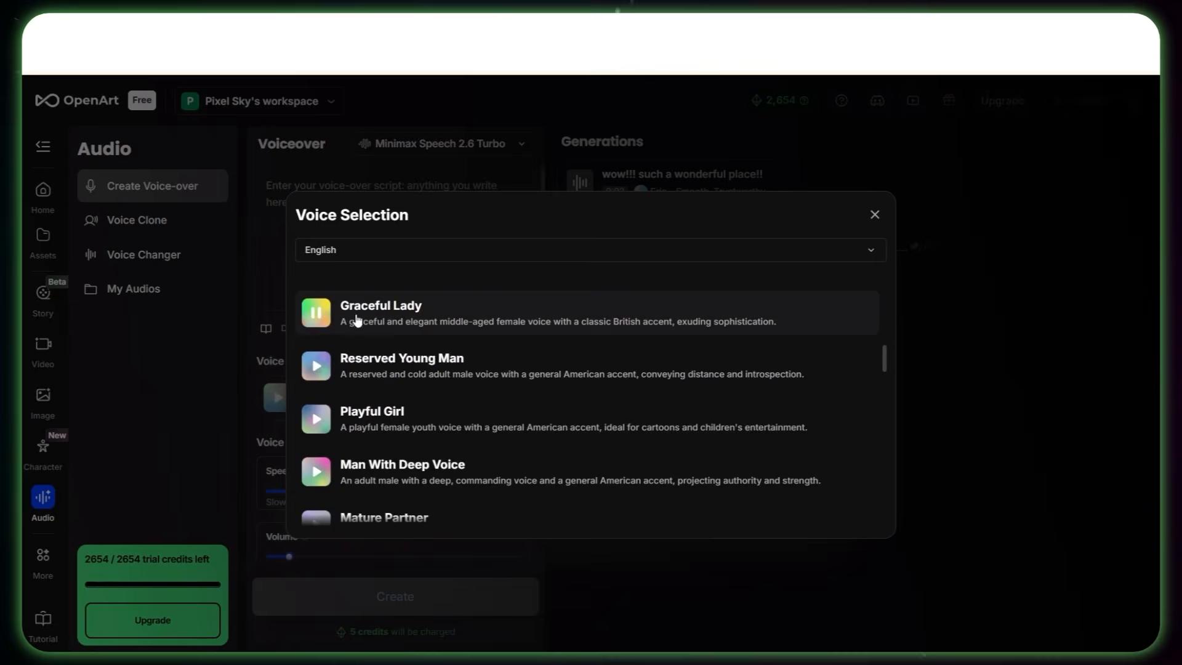
pyautogui.click(484, 314)
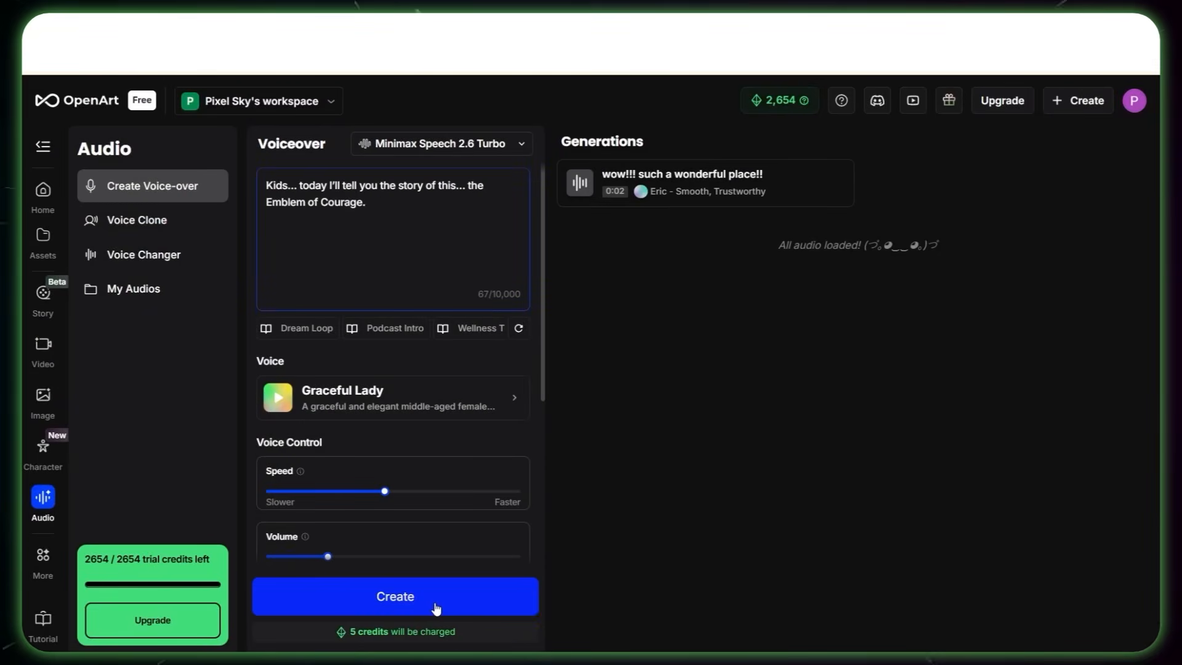
pyautogui.click(435, 608)
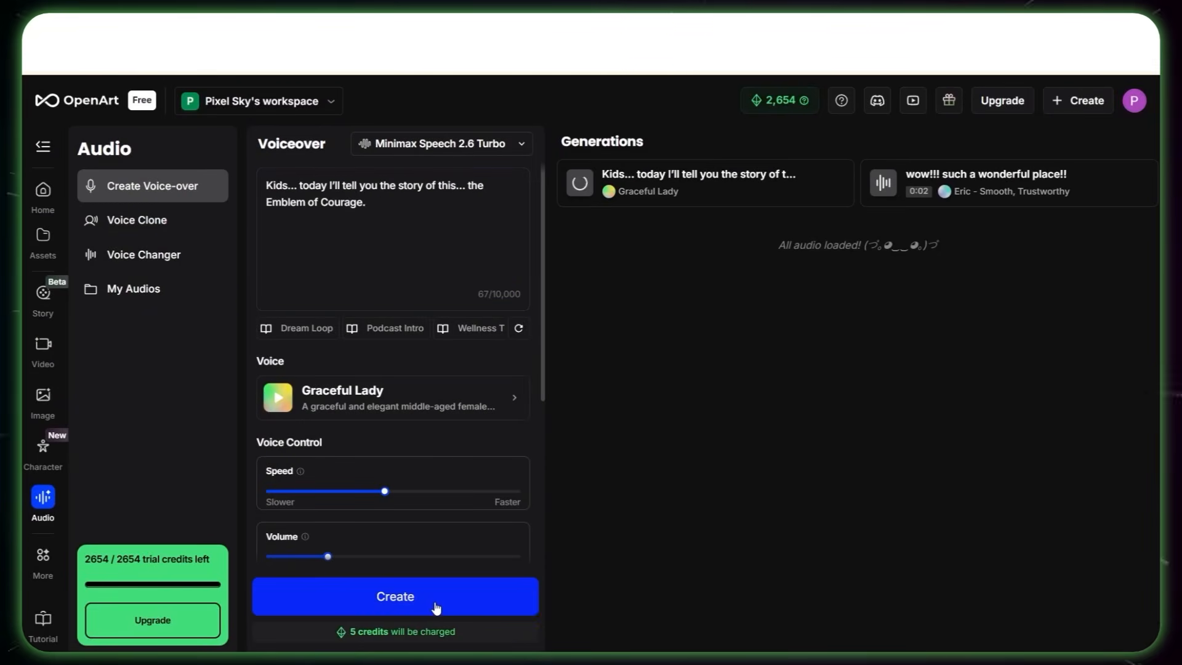
# Step: Replace the script with "And that's why I kept it... courage and perseverance always win." and create the voice-over
pyautogui.hotkey('ctrl', 'a')
pyautogui.press('BackSpace')
pyautogui.write("And that's why I kept it… courage and perseverance always win.")
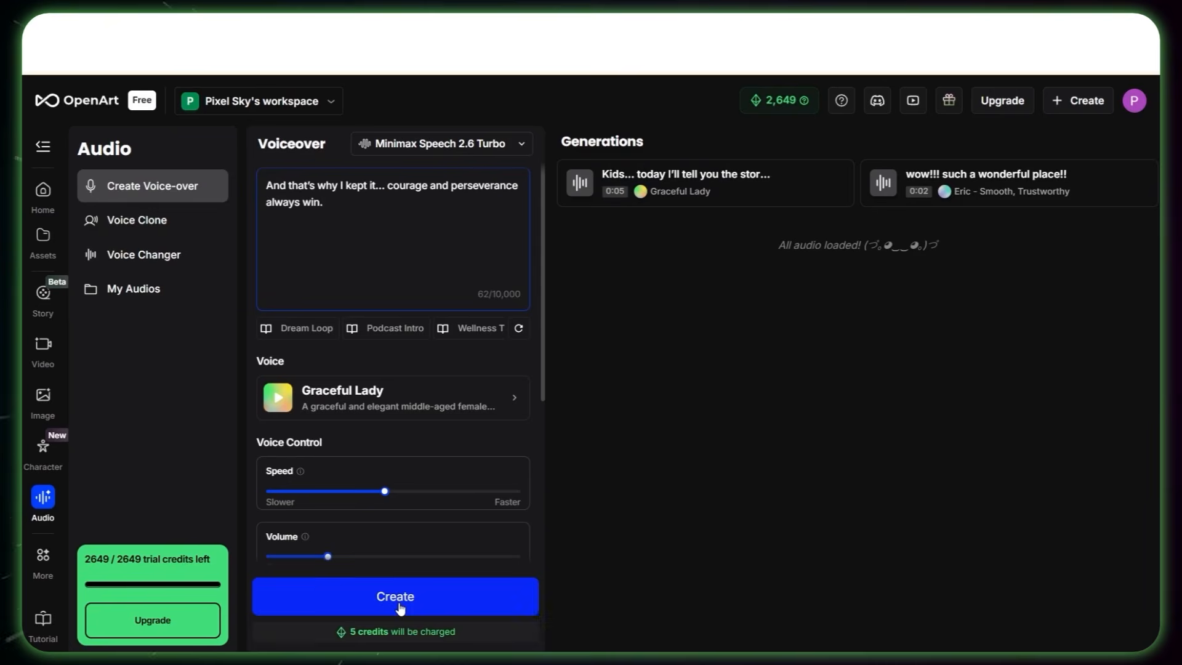
pyautogui.click(401, 608)
# Step: Clear the script, paste another story line, and create its voice-over with the same Graceful Lady voice
pyautogui.hotkey('ctrl', 'a')
pyautogui.press('BackSpace')
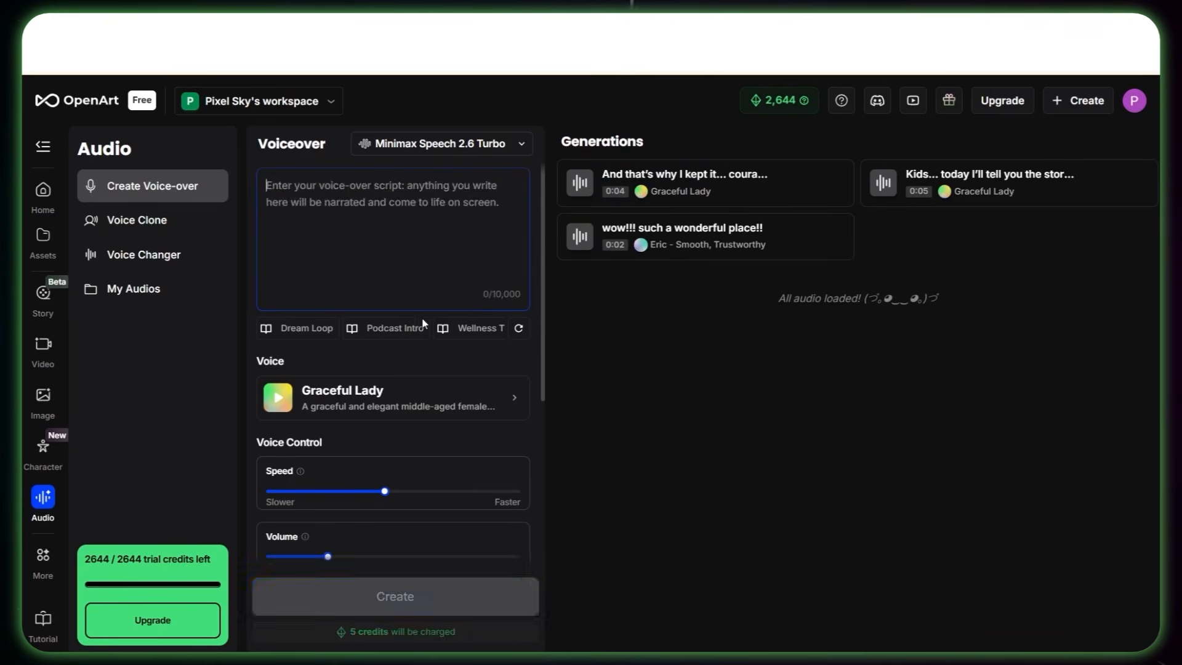
pyautogui.hotkey('ctrl', 'v')
pyautogui.click(398, 600)
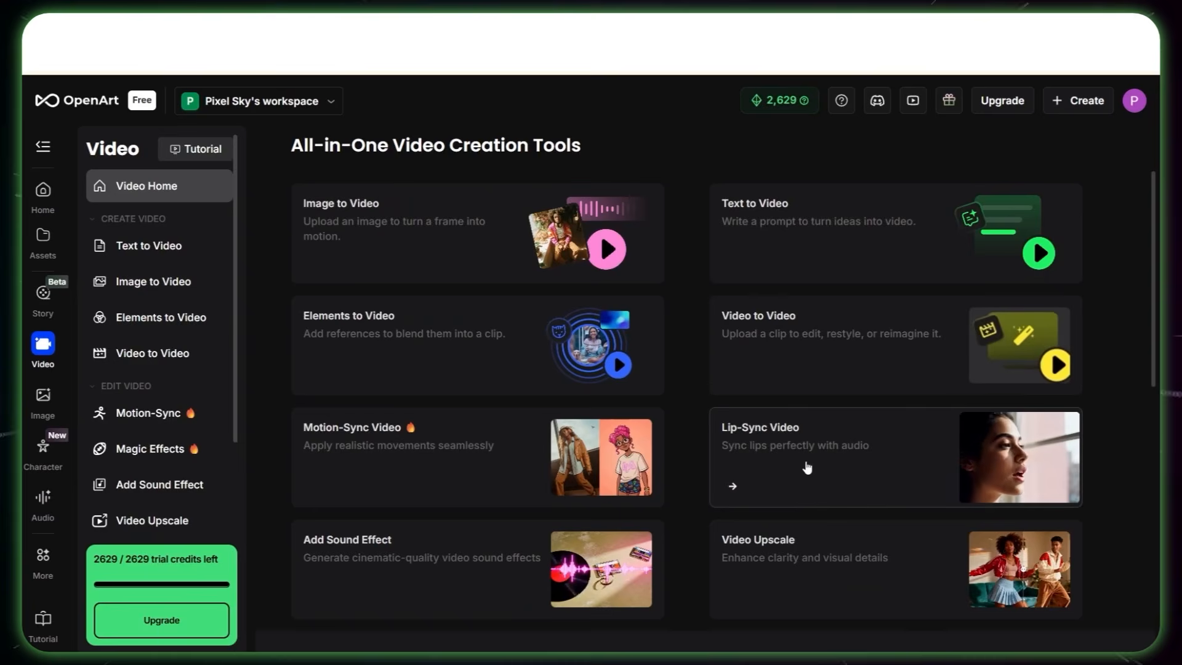
# Step: Open the Lip-Sync Video tool and look through the available lip-sync models
pyautogui.click(815, 466)
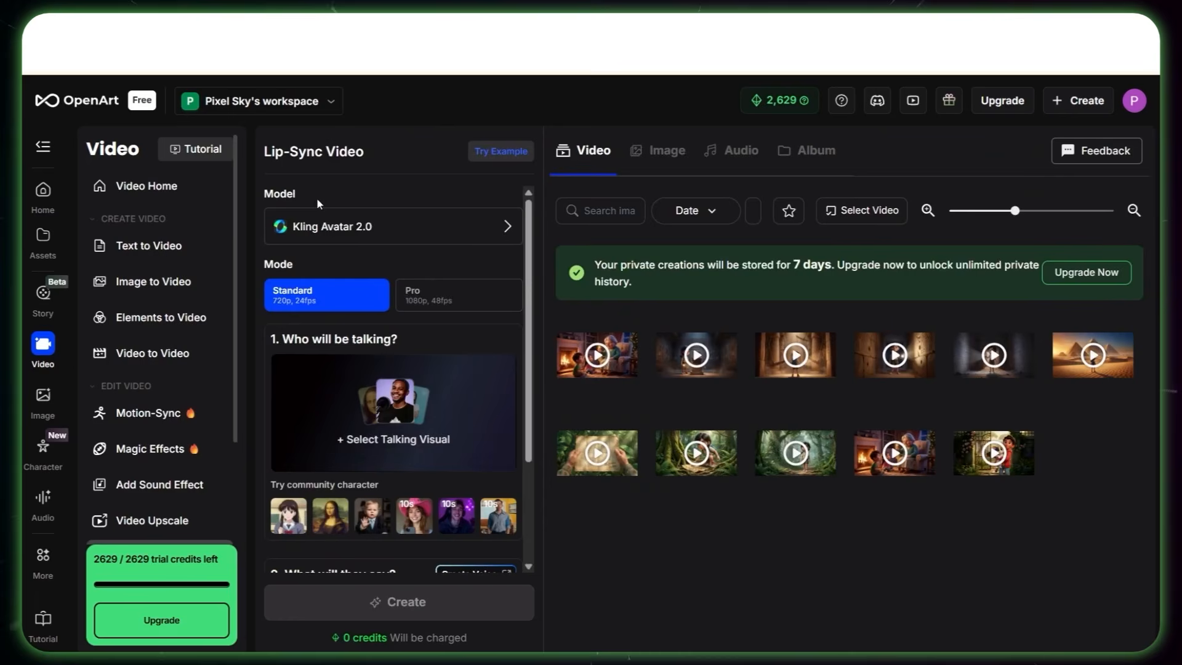
pyautogui.click(363, 228)
pyautogui.scroll(-2, 781, 294)
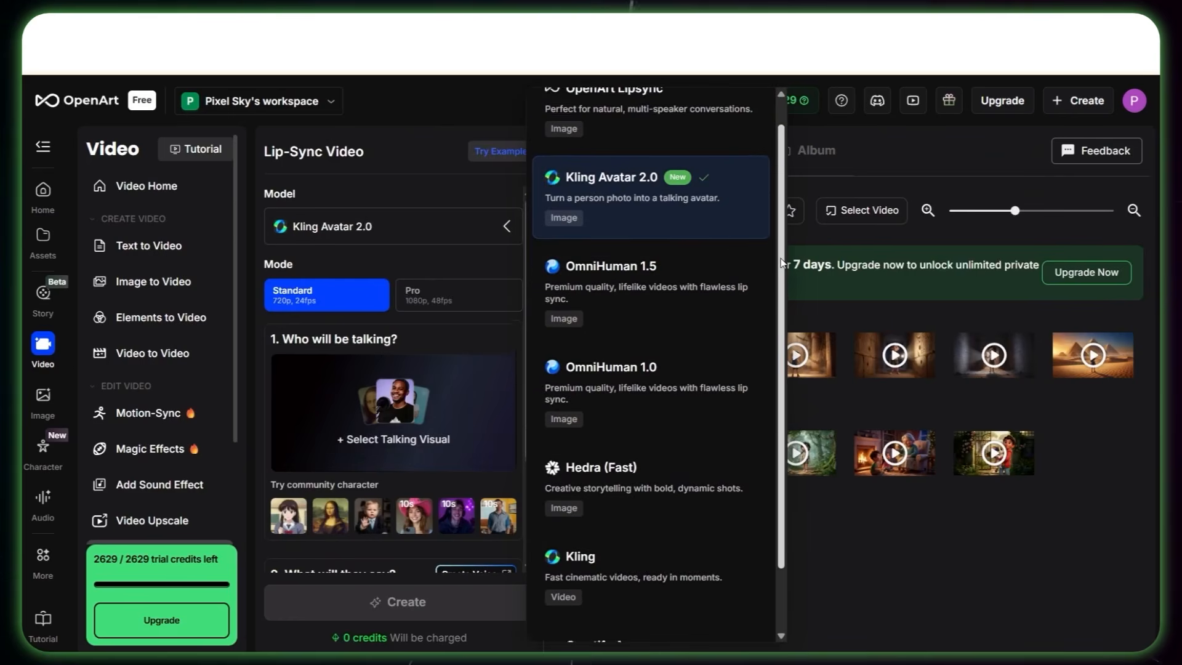
pyautogui.moveTo(780, 295); pyautogui.dragTo(780, 368)
# Step: Lip-sync the Grandma fireside video with her 5-second voice-over using the Kling model, and play the generated video
pyautogui.click(394, 433)
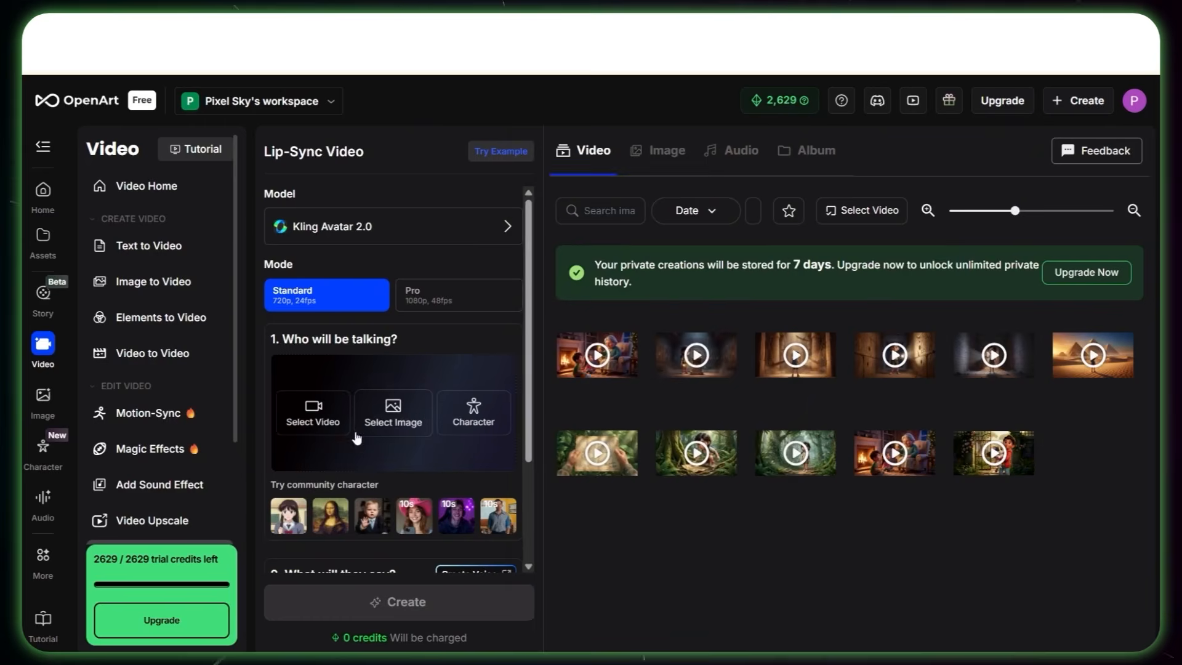
pyautogui.click(326, 429)
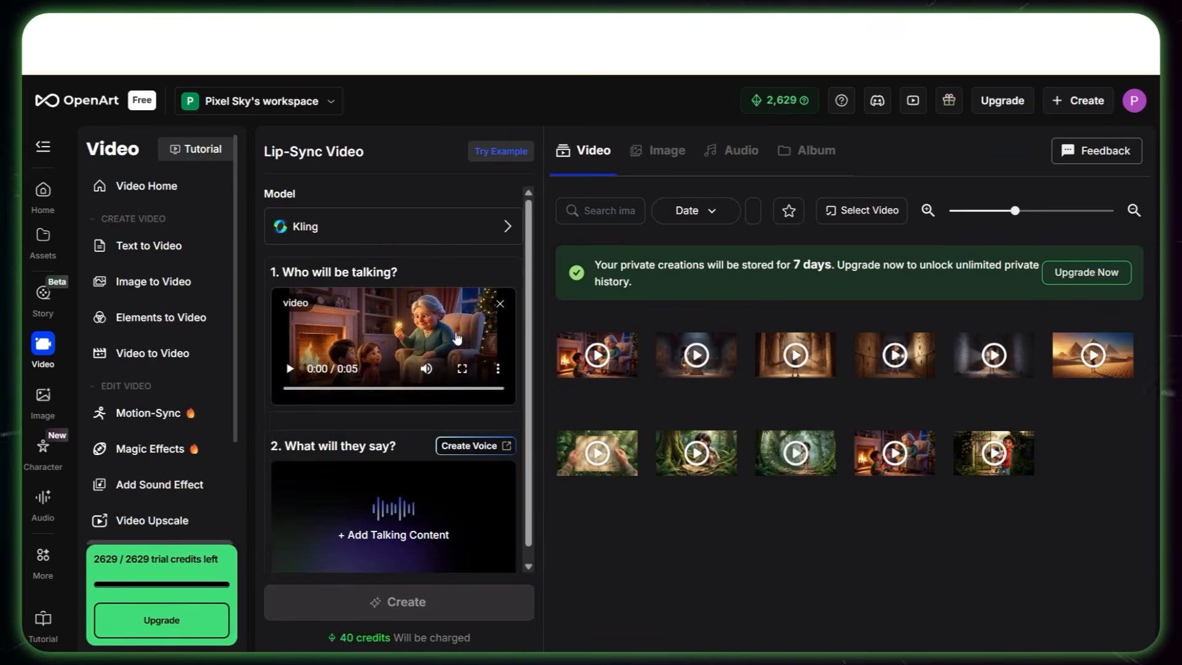
pyautogui.scroll(-1, 397, 509)
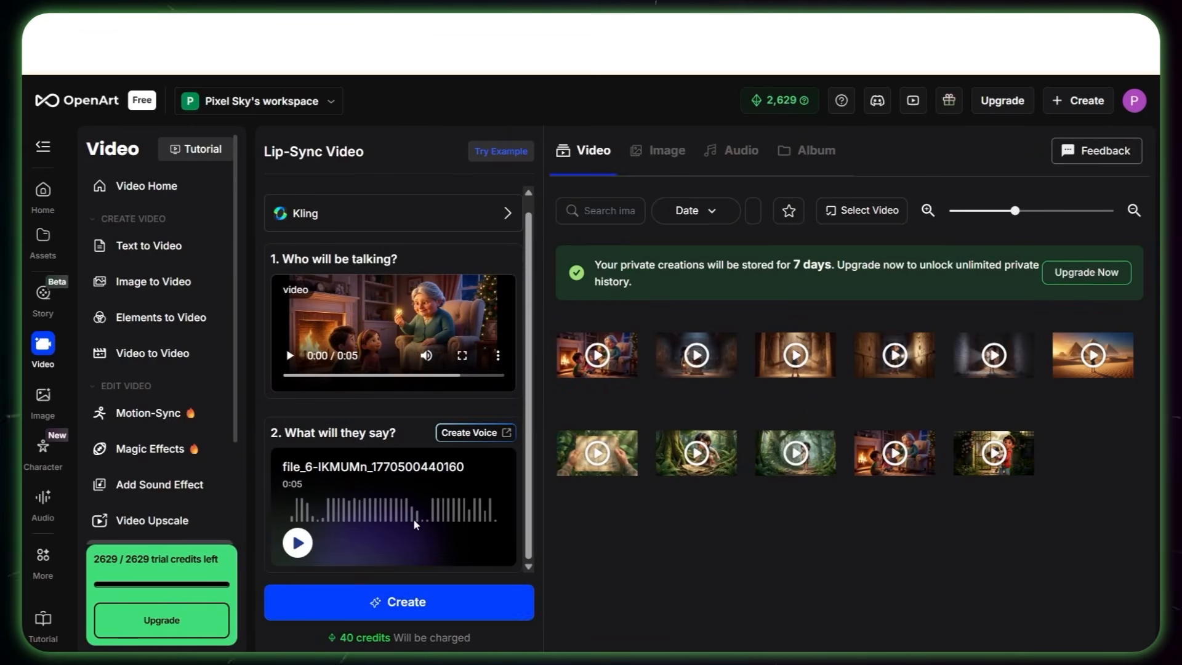
pyautogui.click(422, 601)
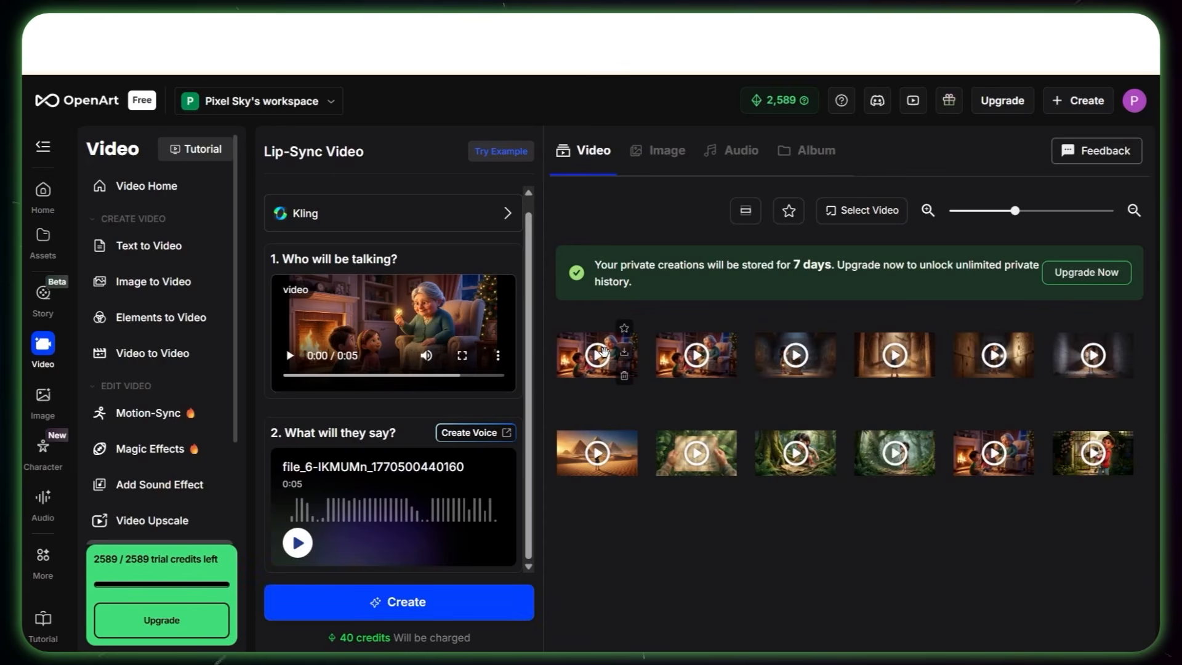
pyautogui.click(604, 351)
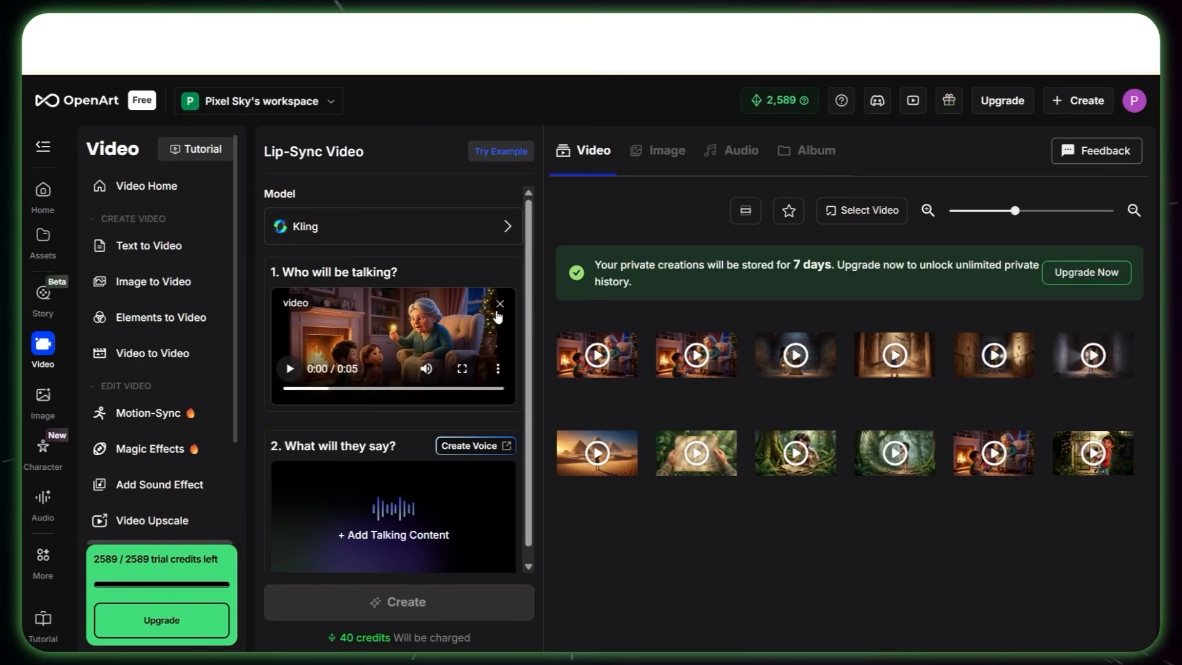
# Step: Add the matching voice-over to the other Grandma fireside video and create its lip-sync
pyautogui.click(398, 534)
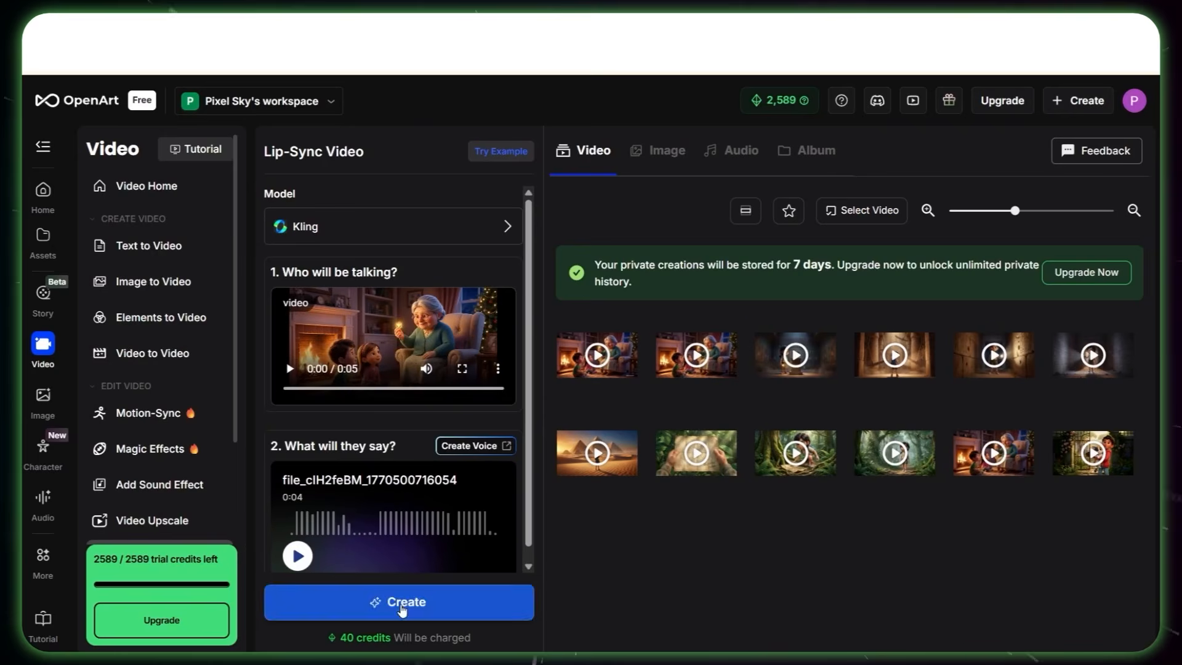
pyautogui.click(398, 601)
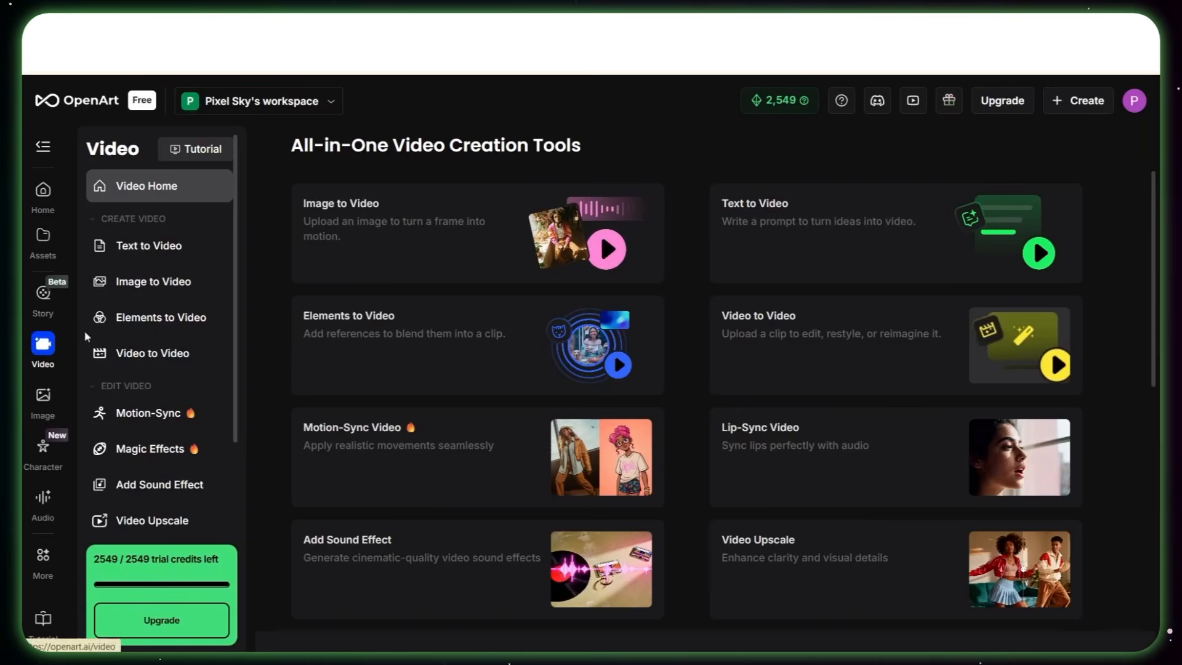
# Step: Open the Video Editor and add the generated story clips, including the lip-synced Grandma videos, to the project's video assets
pyautogui.scroll(-5, 739, 400)
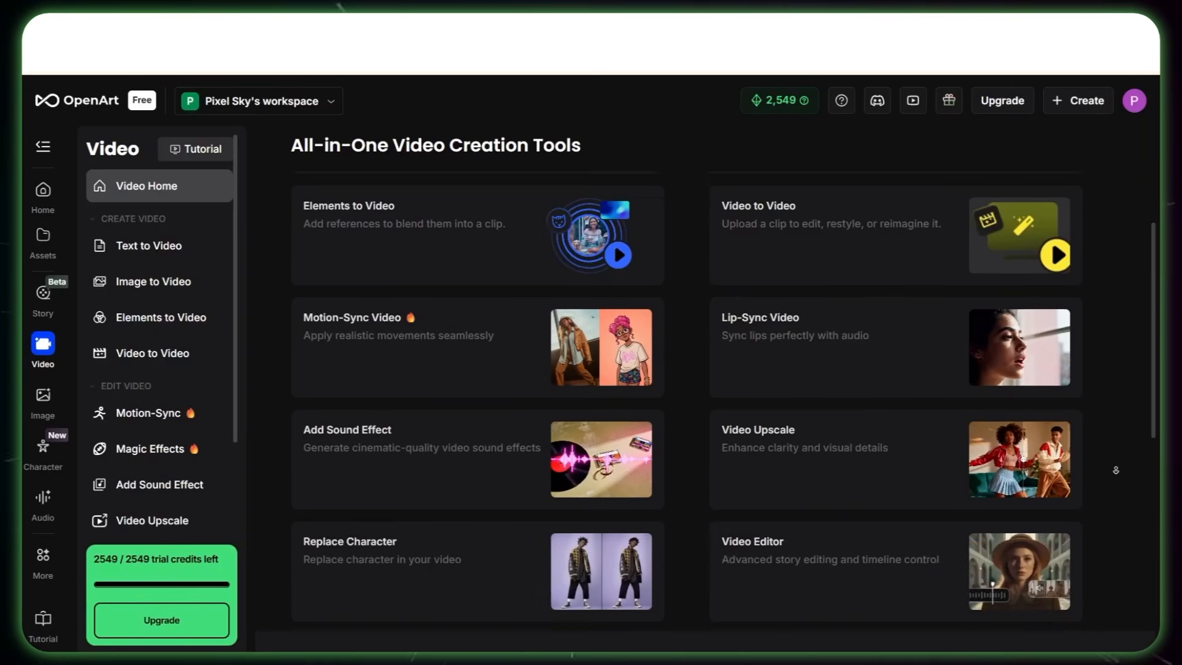
pyautogui.click(742, 413)
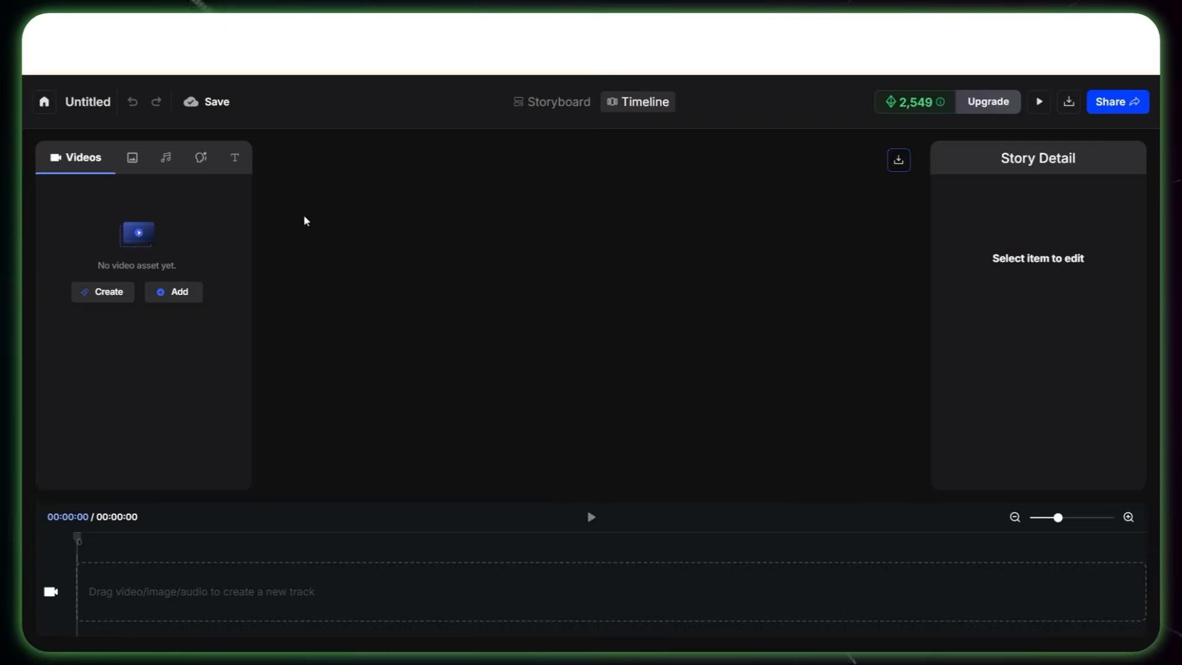
pyautogui.click(173, 291)
pyautogui.click(169, 333)
pyautogui.click(468, 419)
pyautogui.click(376, 418)
pyautogui.click(285, 418)
pyautogui.click(924, 328)
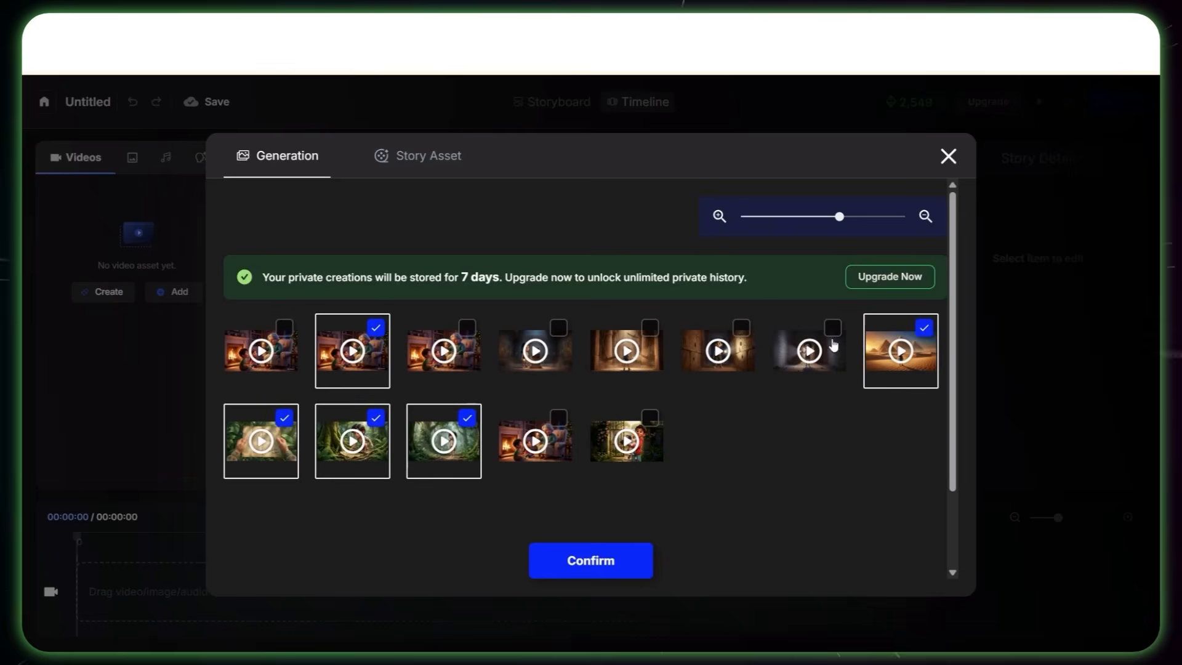
pyautogui.click(833, 327)
pyautogui.click(742, 328)
pyautogui.click(559, 327)
pyautogui.click(285, 328)
pyautogui.click(633, 555)
# Step: Place the story clips on the timeline's video track in story order
pyautogui.moveTo(244, 340); pyautogui.dragTo(243, 483)
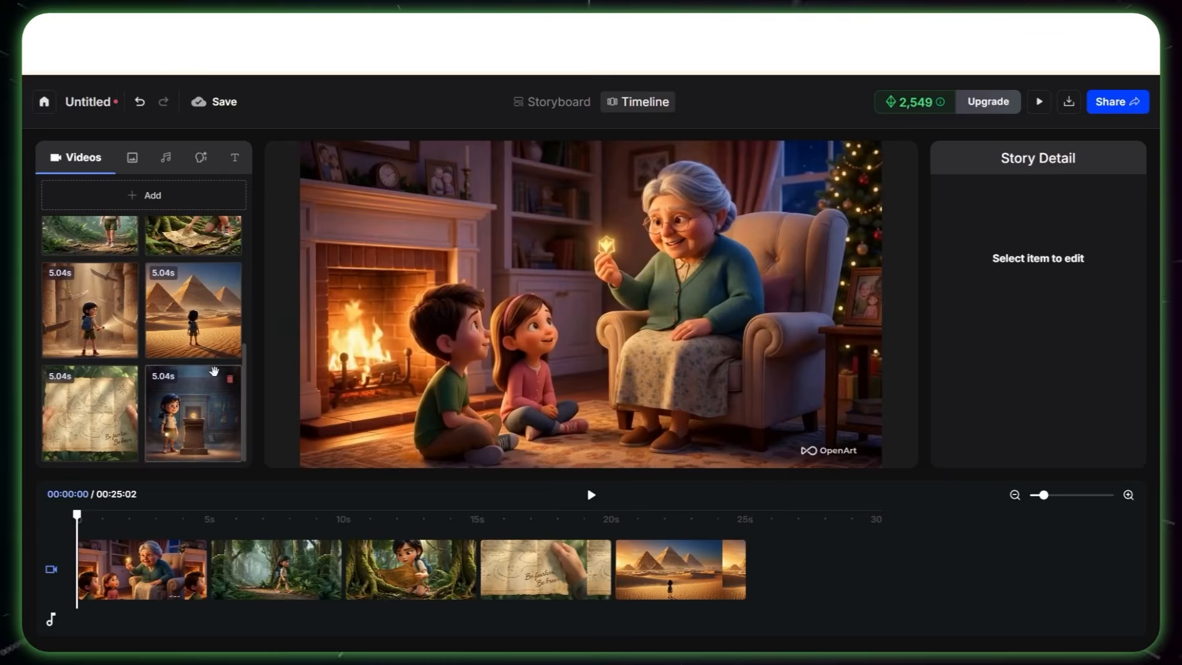
pyautogui.scroll(4, 214, 371)
pyautogui.moveTo(89, 367); pyautogui.dragTo(777, 564)
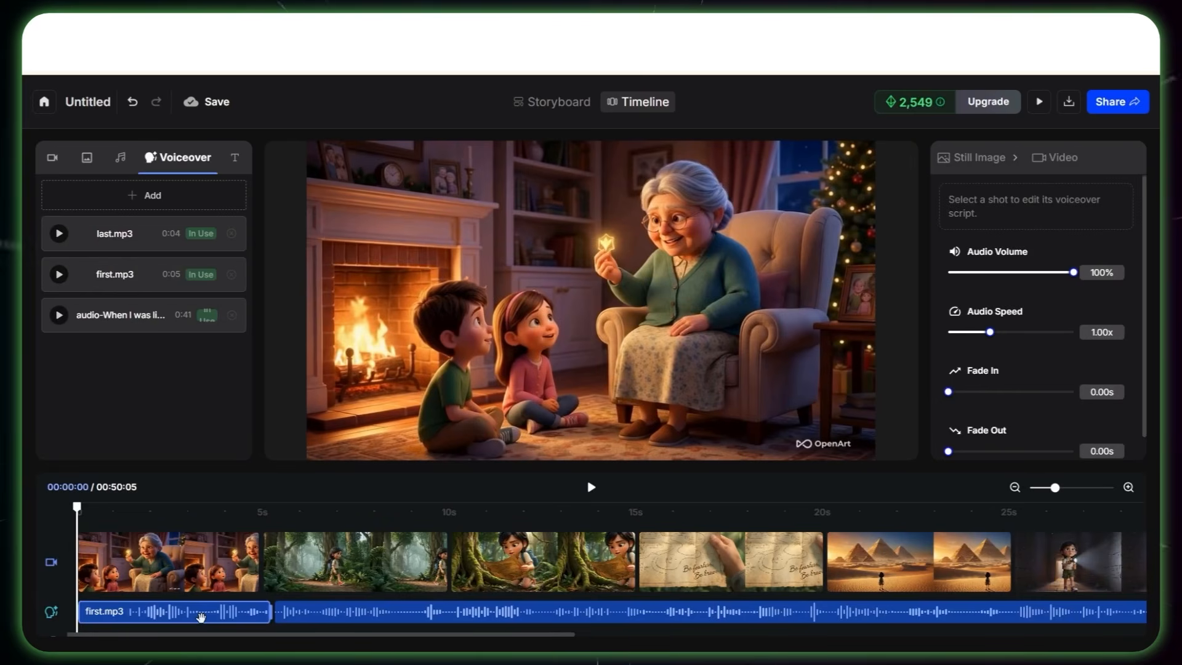
# Step: Check the first voice-over's audio settings, mute the video volume of the jungle walking clip, and select the map discovery clip
pyautogui.scroll(-1, 1022, 333)
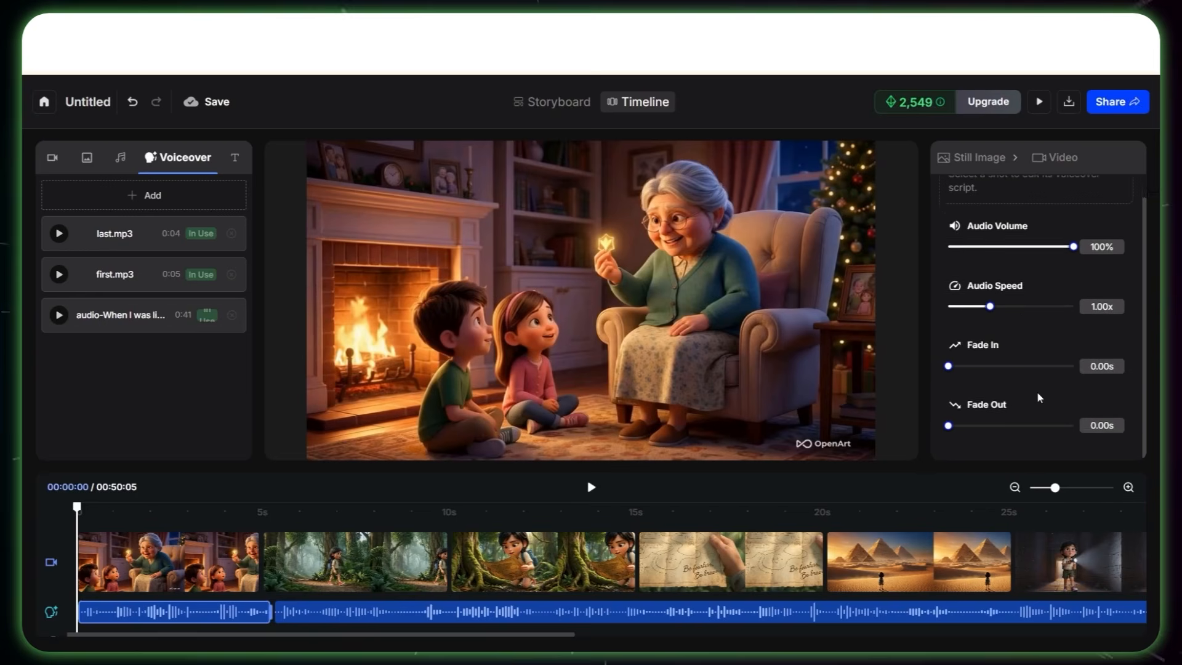
pyautogui.scroll(2, 1039, 388)
pyautogui.scroll(-2, 996, 414)
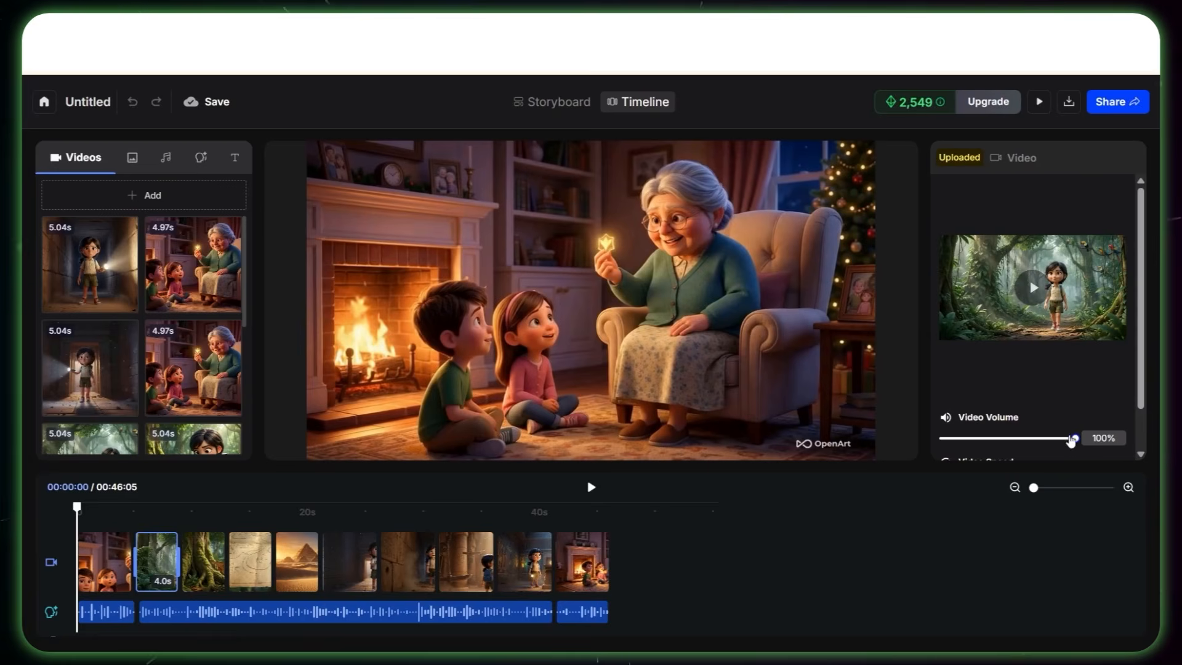
pyautogui.moveTo(1075, 439); pyautogui.dragTo(937, 439)
pyautogui.click(209, 558)
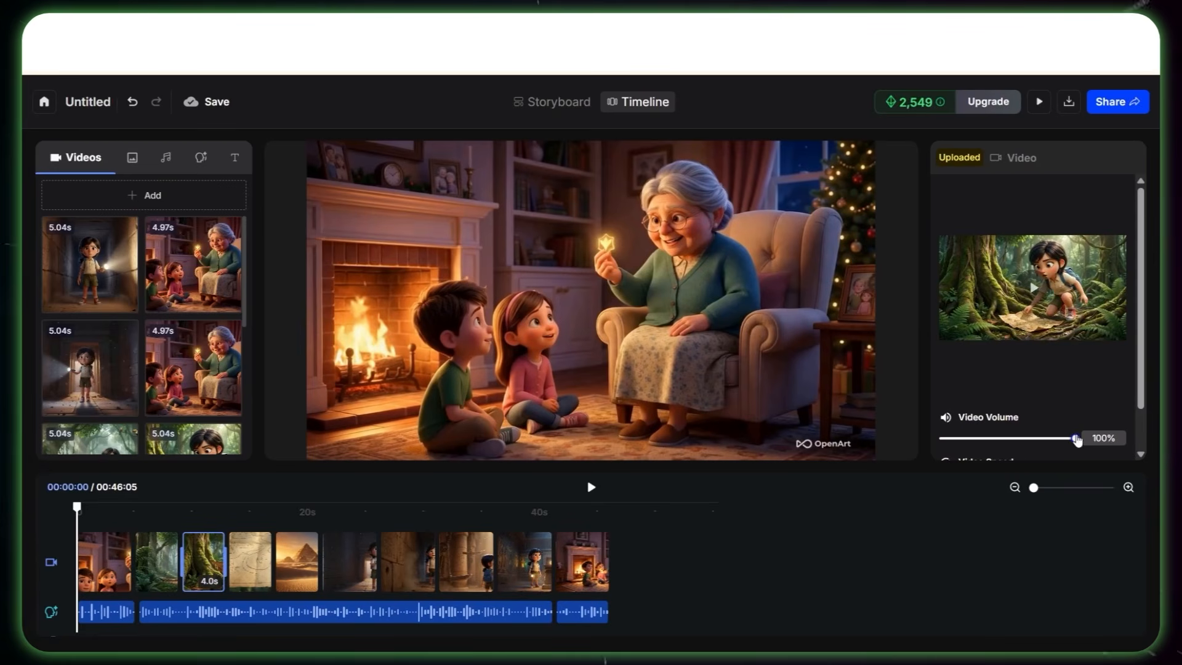
# Step: Browse the music library and preview Cute kids, Fast food, French Cuisine, and Fresh and Fun
pyautogui.click(166, 167)
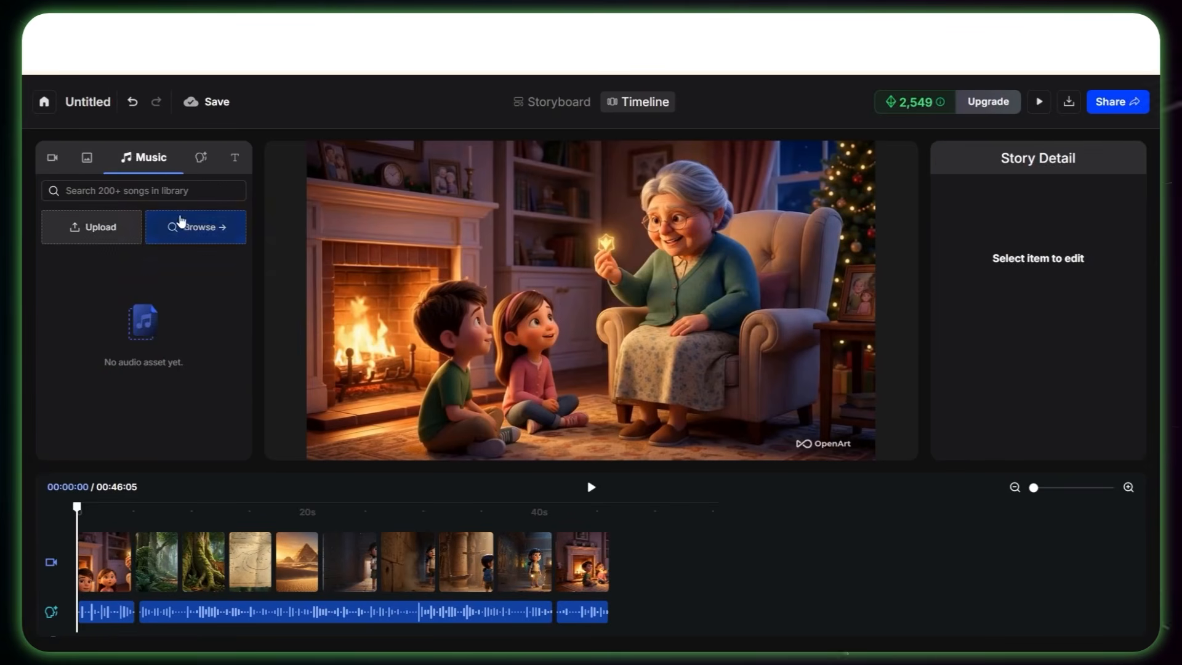
pyautogui.click(184, 226)
pyautogui.click(65, 255)
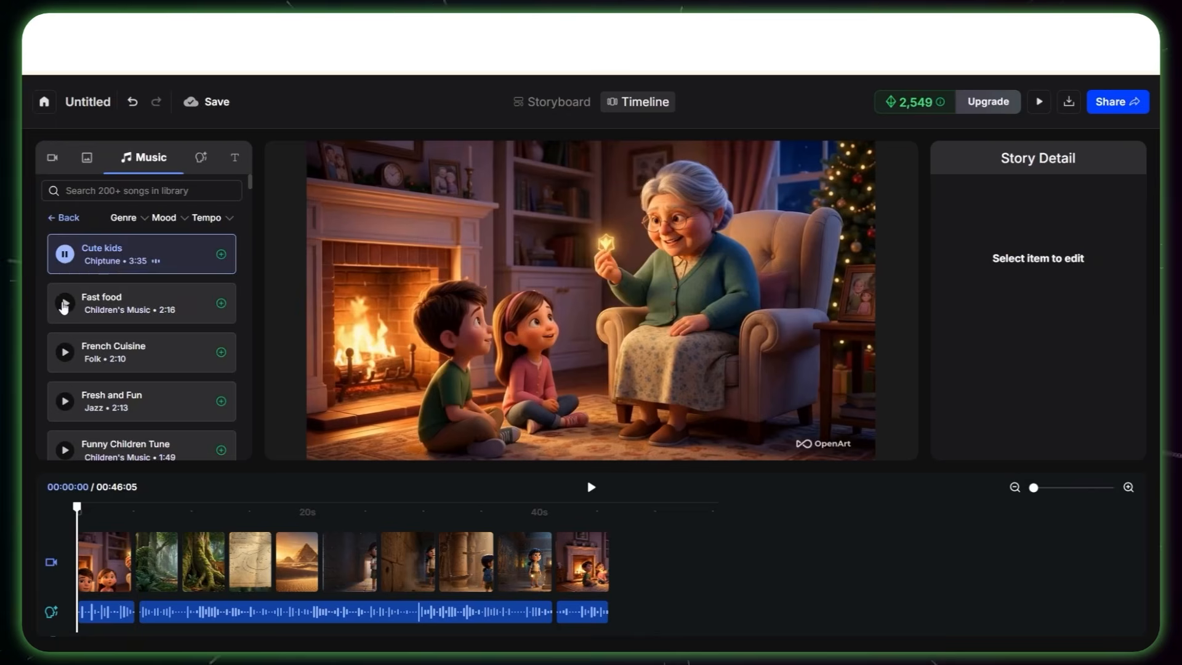
pyautogui.click(65, 302)
pyautogui.scroll(-1, 64, 303)
pyautogui.click(65, 277)
pyautogui.click(64, 327)
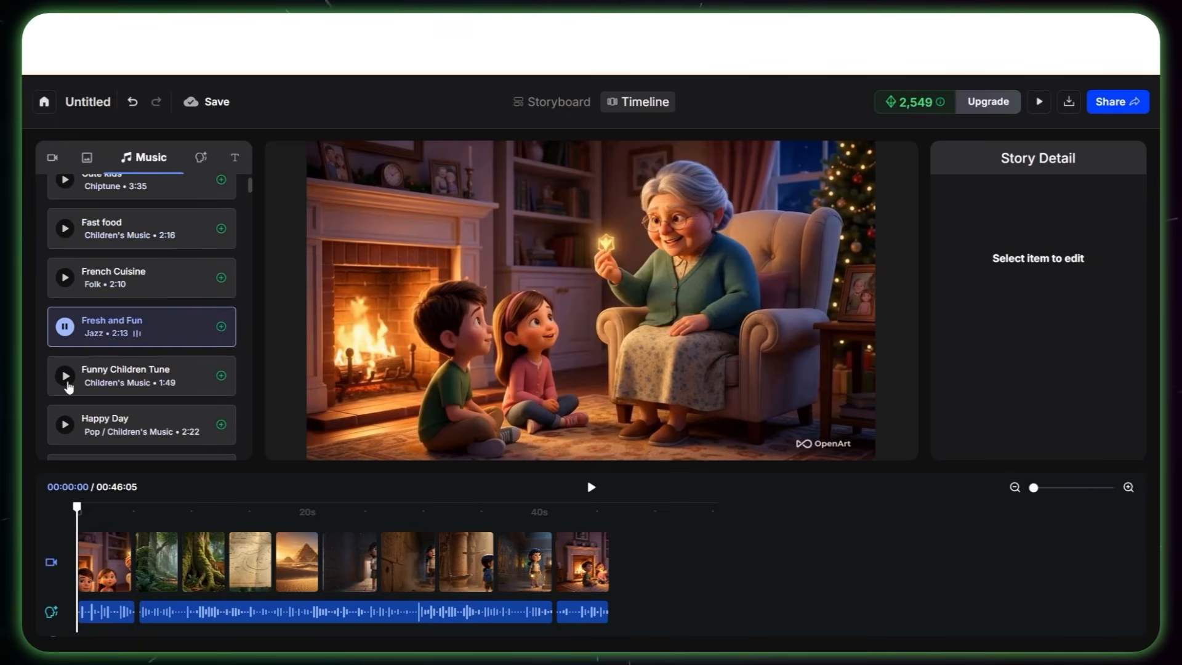
# Step: Turn on Remove Watermark and export the final video as an MP4
pyautogui.click(1068, 102)
pyautogui.click(1125, 137)
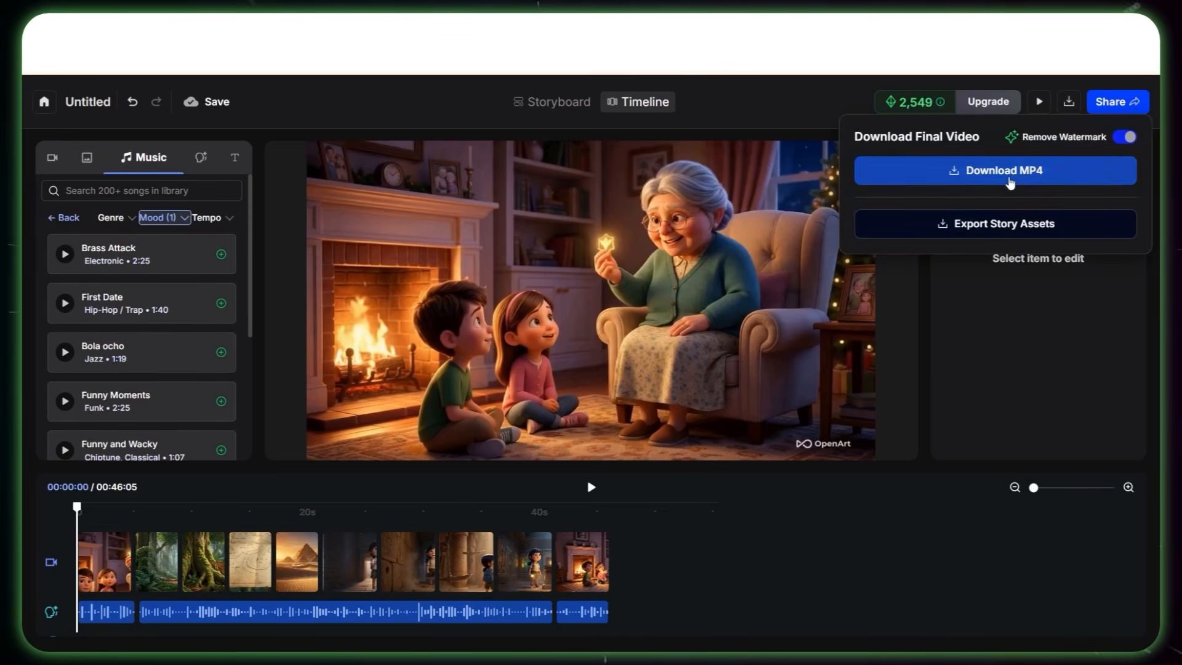
pyautogui.click(1003, 183)
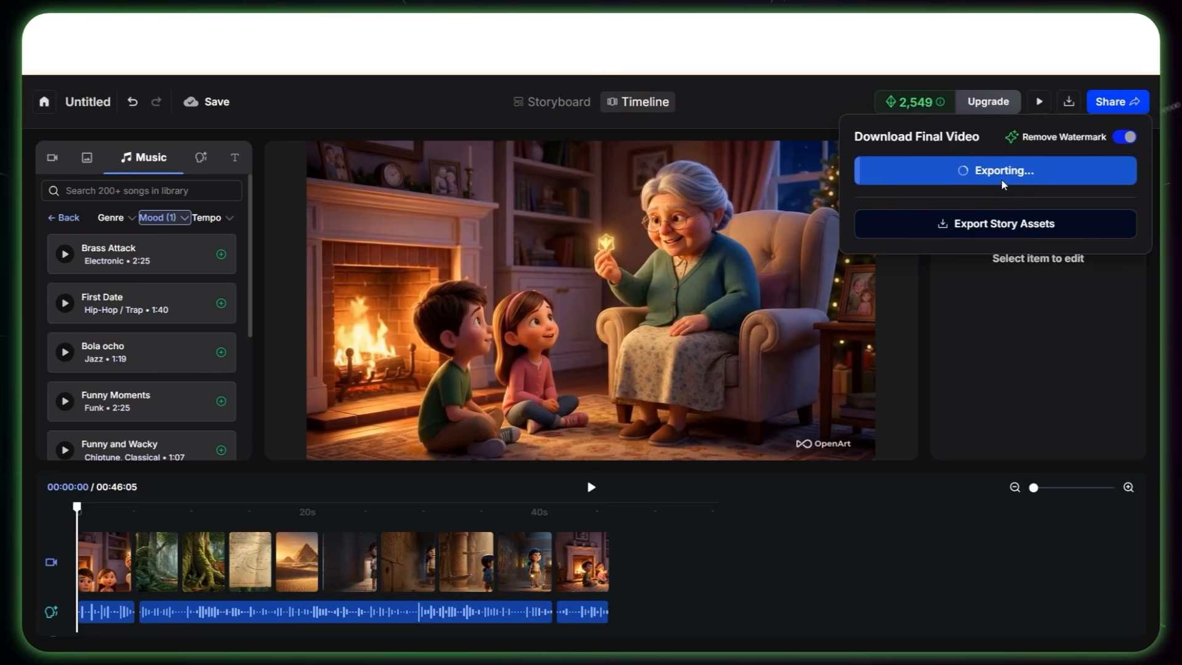